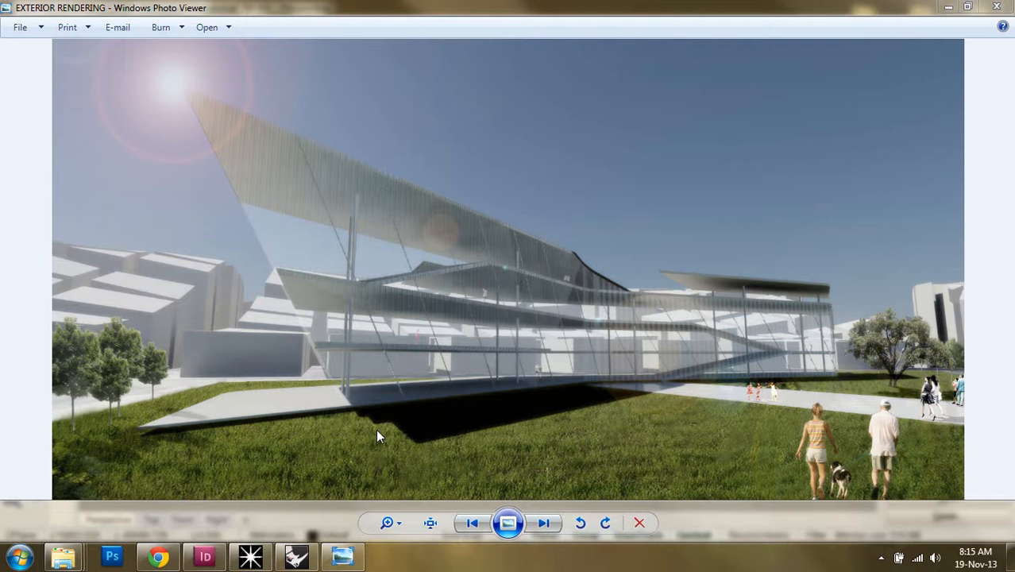
Switch to Rhinoceros, deselect the building massing and examine its form from several sides.
mouse_move(297, 556)
click(296, 556)
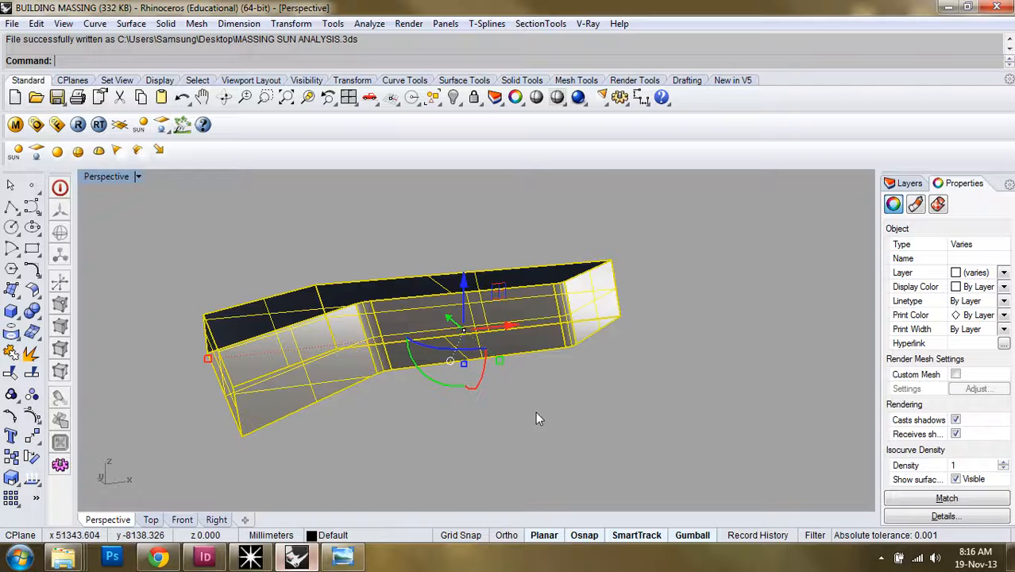
click(450, 430)
right_drag(450, 430, 533, 339)
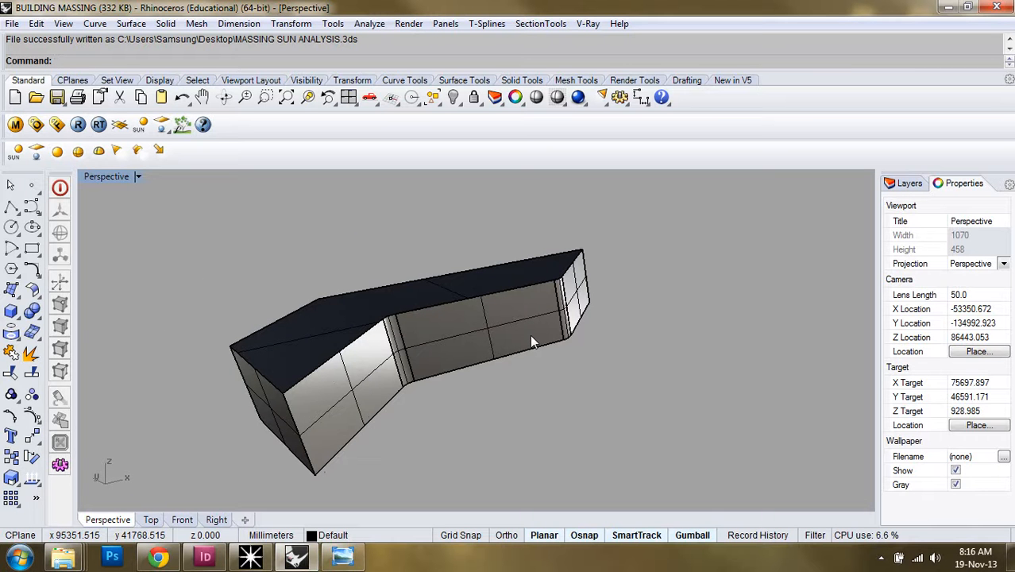
right_drag(461, 378, 403, 342)
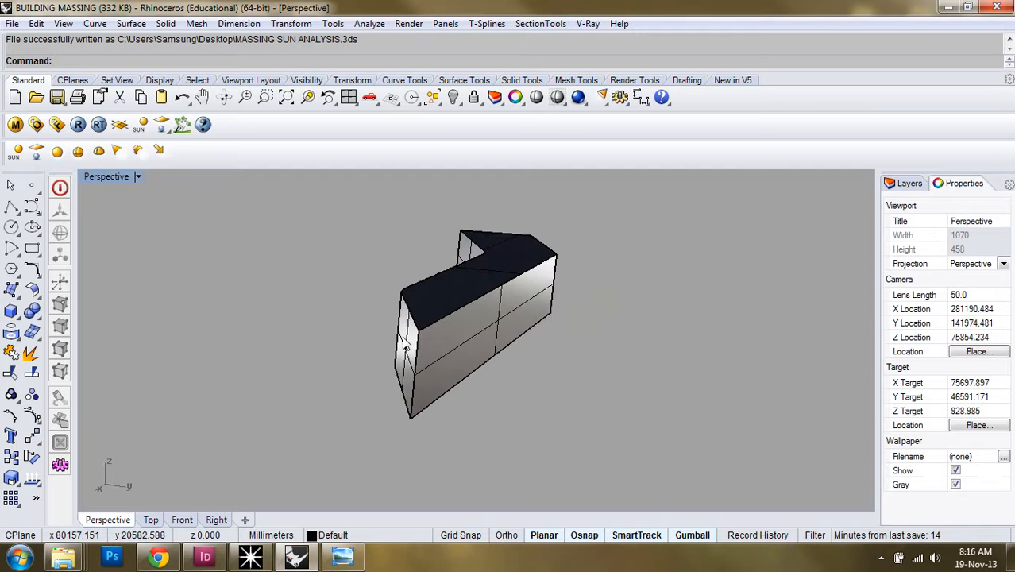
right_drag(326, 270, 414, 316)
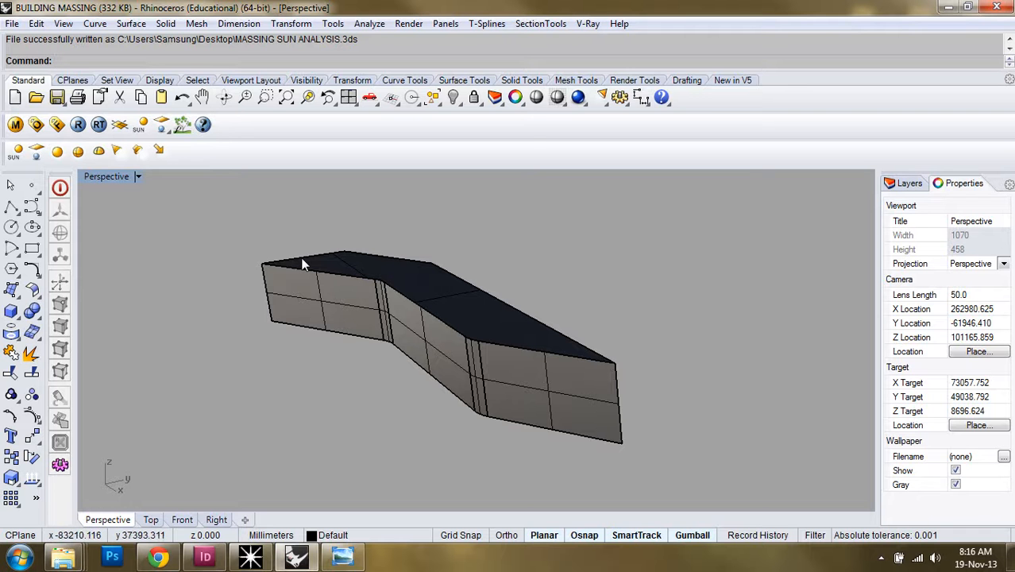
Export the whole building massing as the 3D Studio file MASSING SUN ANALYSIS on the Desktop, overwriting the existing file and keeping the default polygon mesh options.
click(14, 26)
click(13, 25)
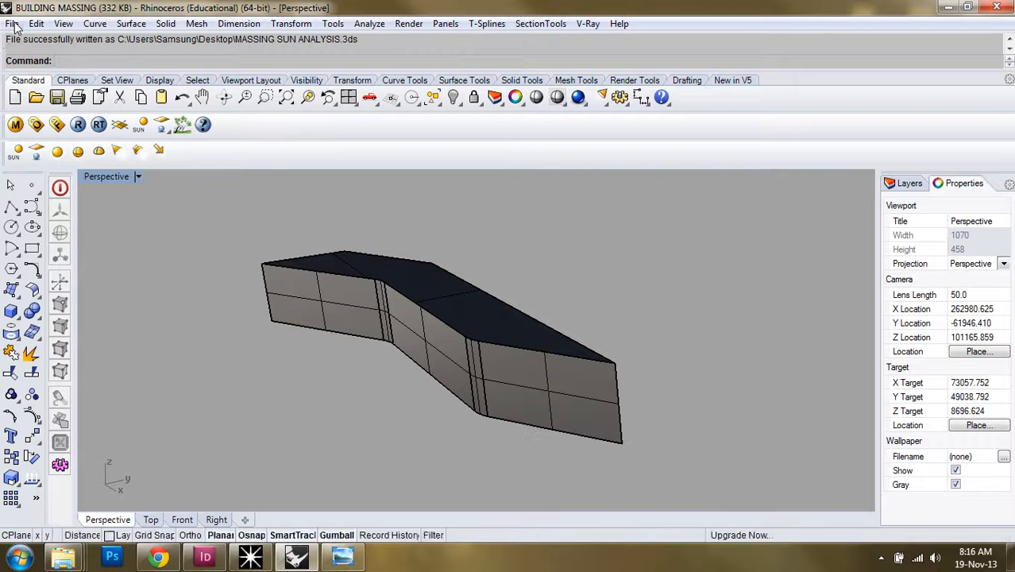
click(12, 23)
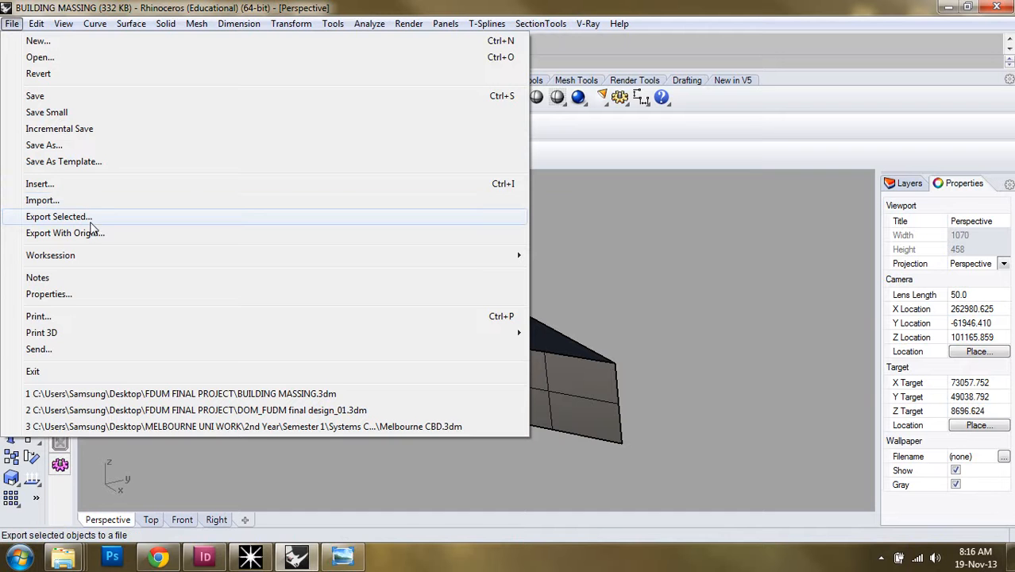
click(91, 222)
drag(680, 213, 163, 467)
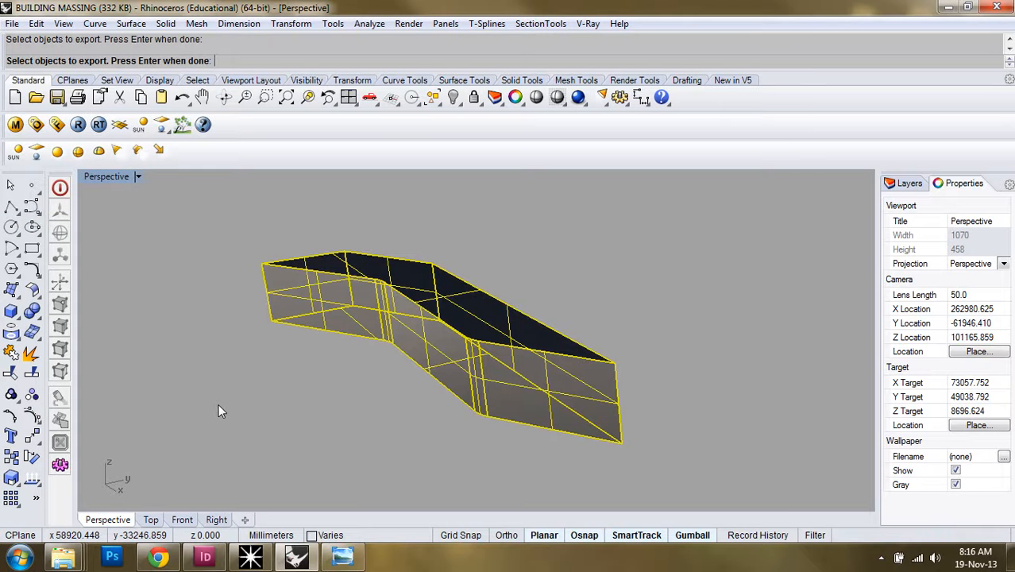
key(Return)
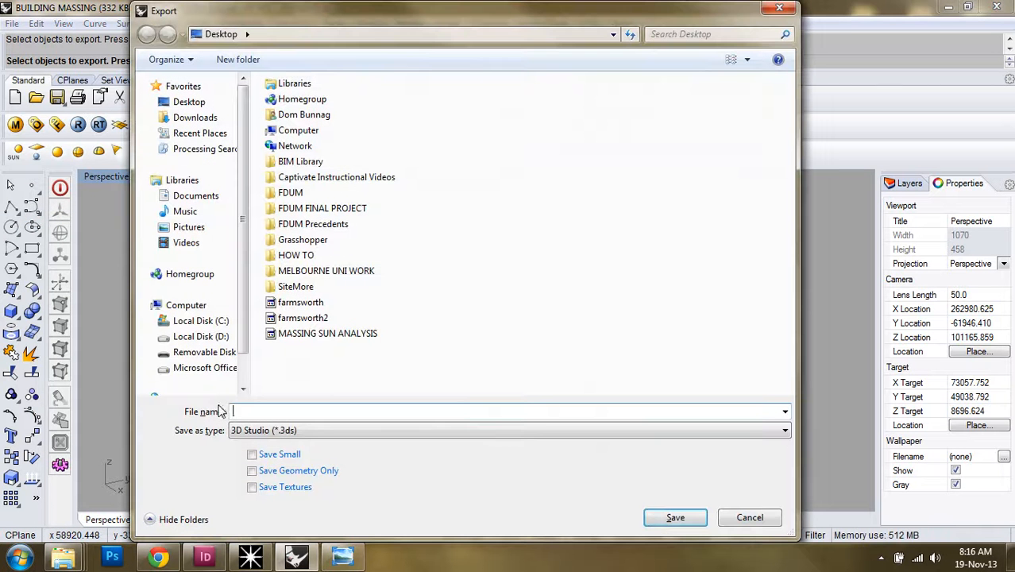
click(310, 334)
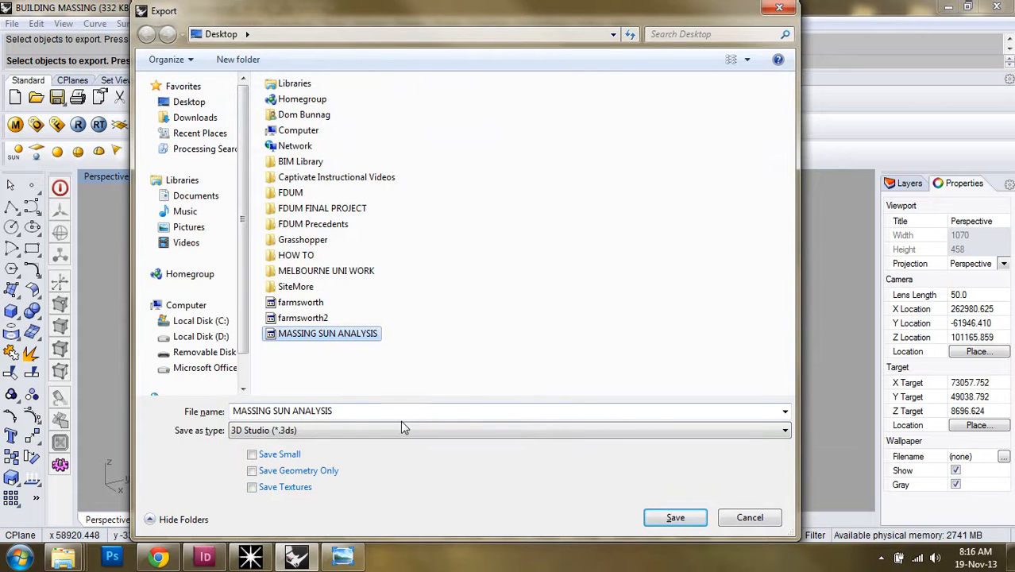
click(673, 518)
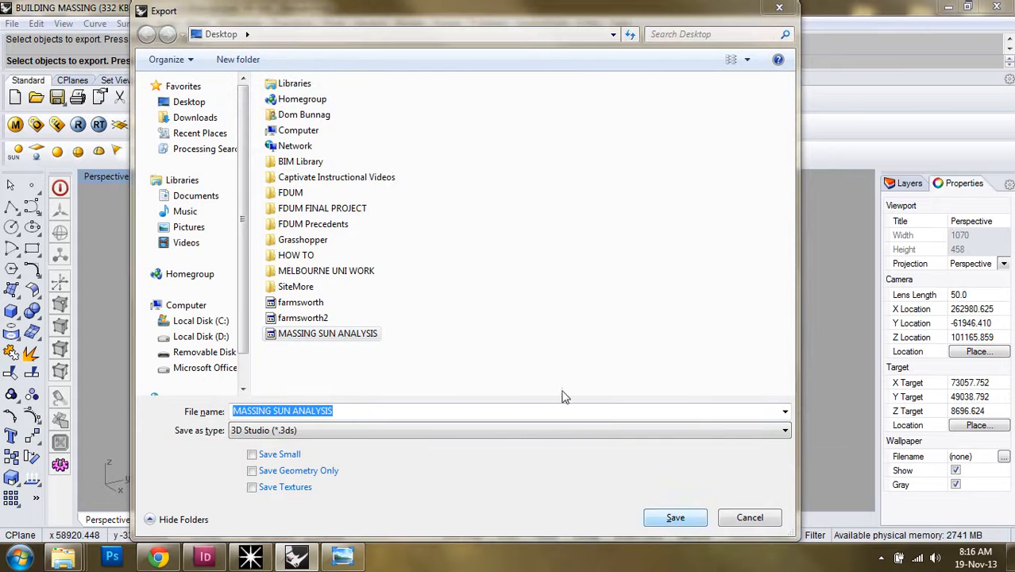
click(553, 282)
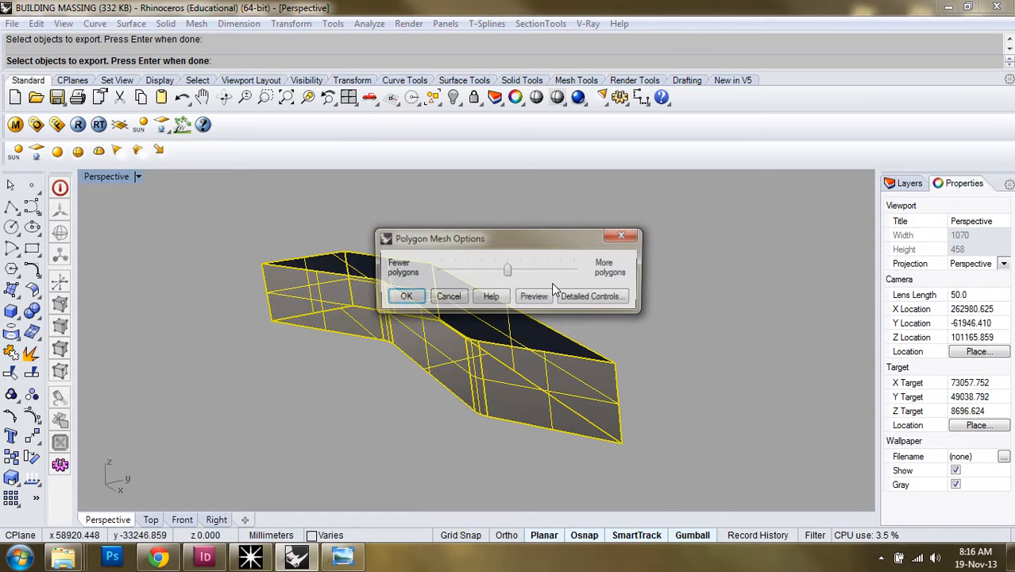
click(402, 296)
Switch to Ecotect Analysis and import the 3D CAD geometry from MASSING SUN ANALYSIS.3ds as a new model.
click(250, 556)
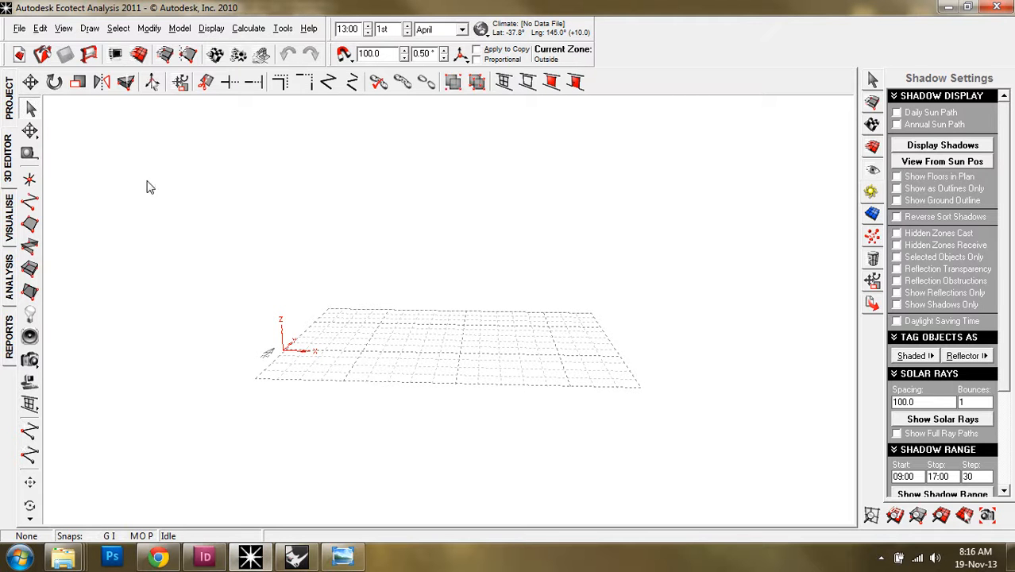
click(17, 29)
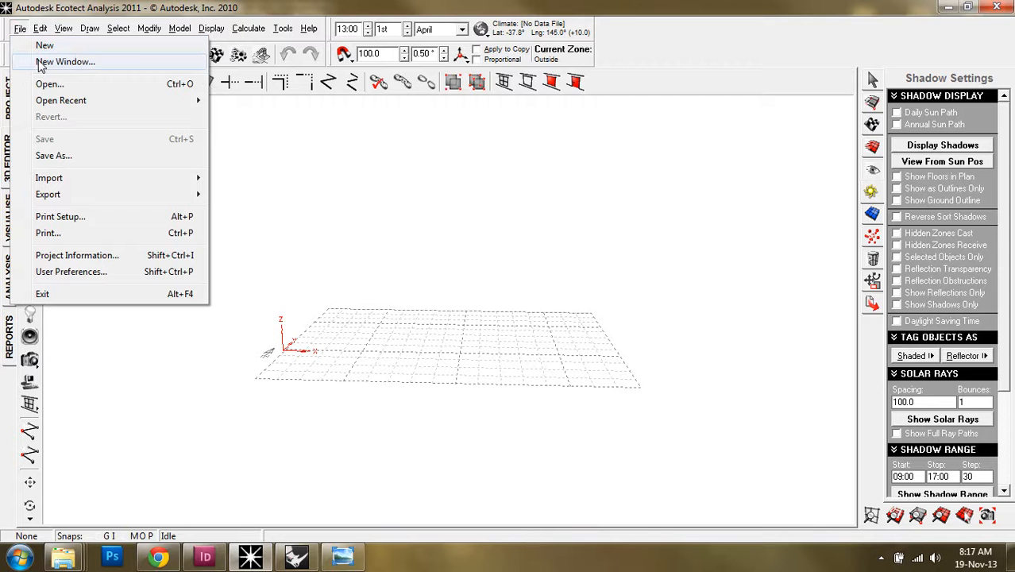
mouse_move(8, 181)
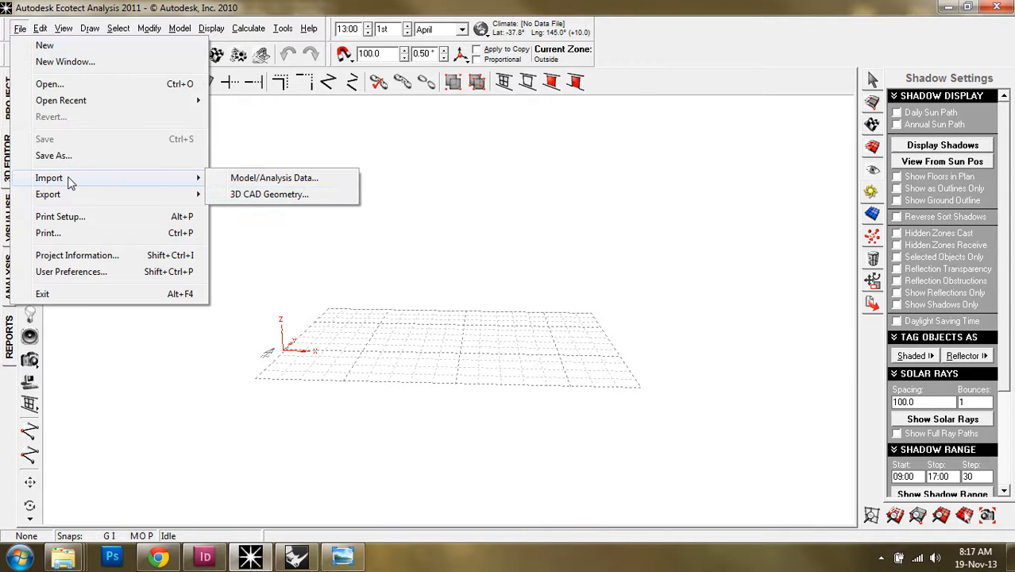
click(304, 197)
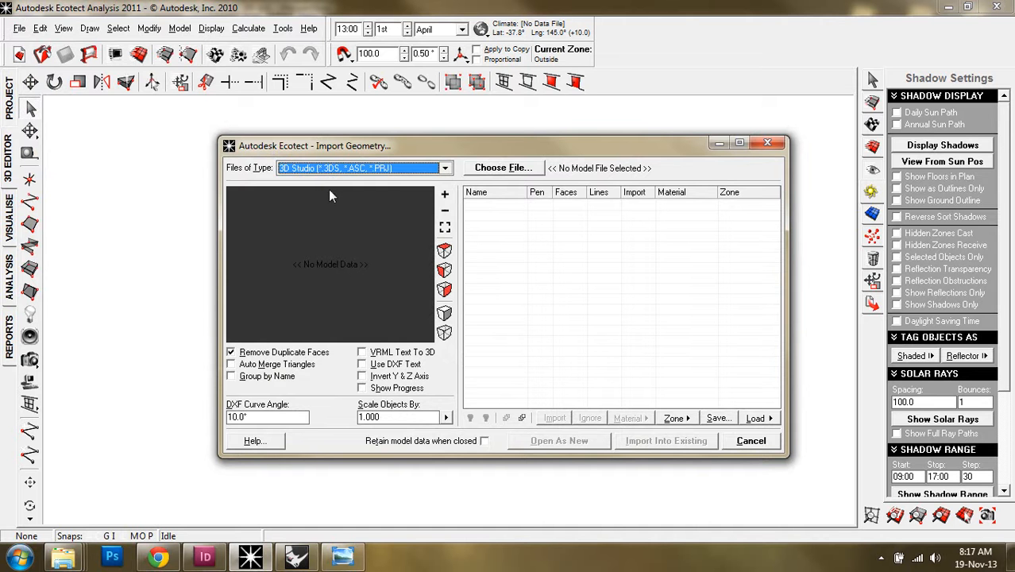
click(501, 169)
scroll(455, 214, down, 5)
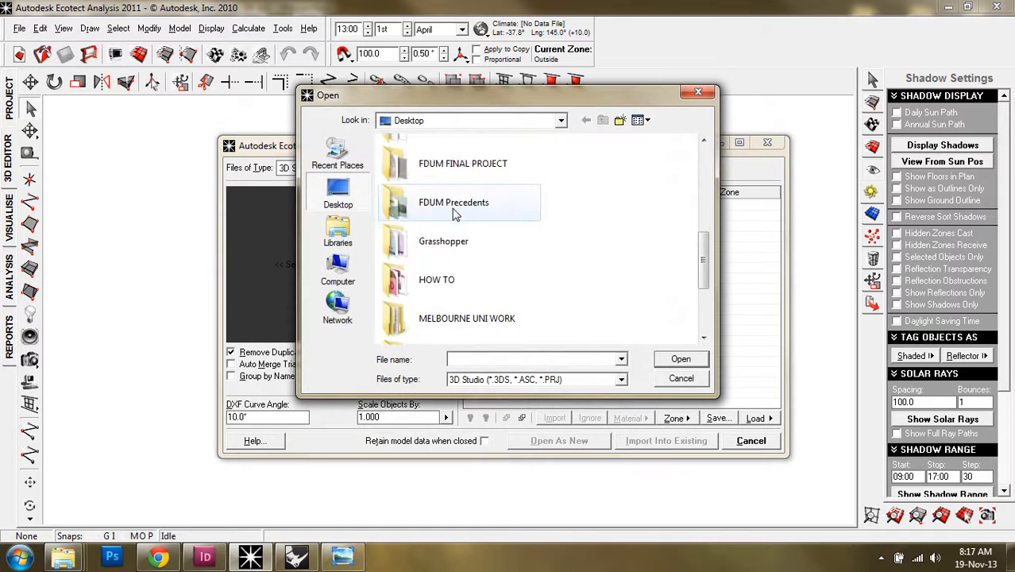
scroll(453, 216, up, 5)
scroll(453, 216, down, 8)
double_click(445, 326)
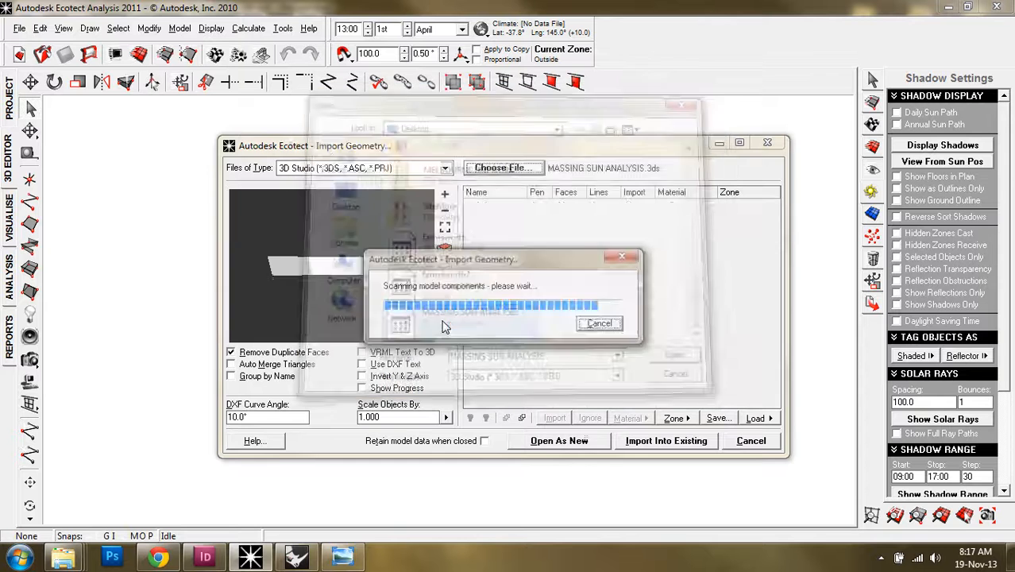
mouse_move(346, 263)
mouse_down()
mouse_move(343, 274)
mouse_move(329, 268)
mouse_move(324, 301)
mouse_move(381, 294)
mouse_move(338, 301)
mouse_move(365, 286)
mouse_move(318, 262)
mouse_move(389, 318)
mouse_up()
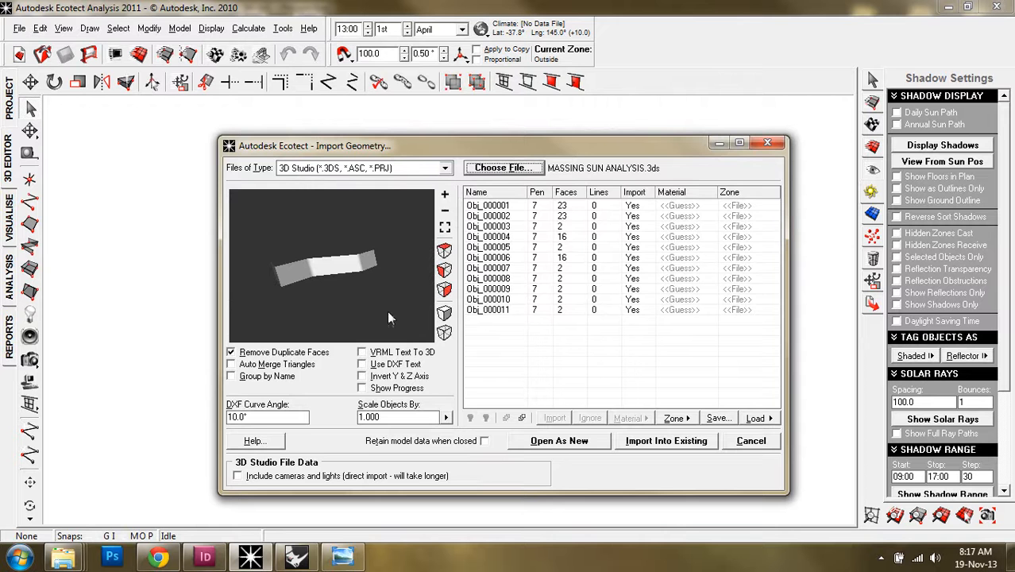
click(549, 444)
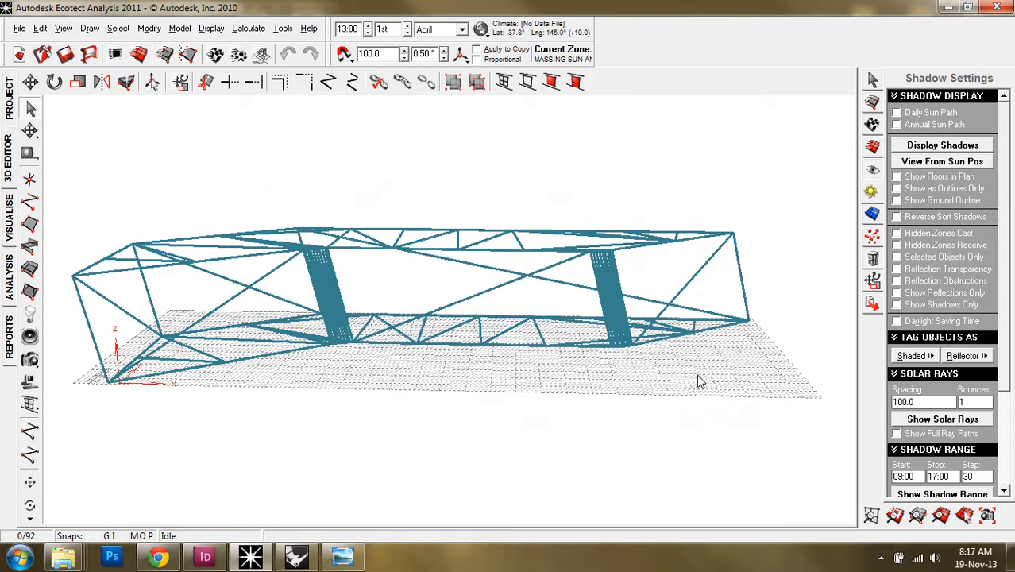
Deselect the imported massing and display its shadows on the ground grid.
right_click(698, 377)
click(643, 377)
right_drag(695, 366, 576, 407)
click(540, 445)
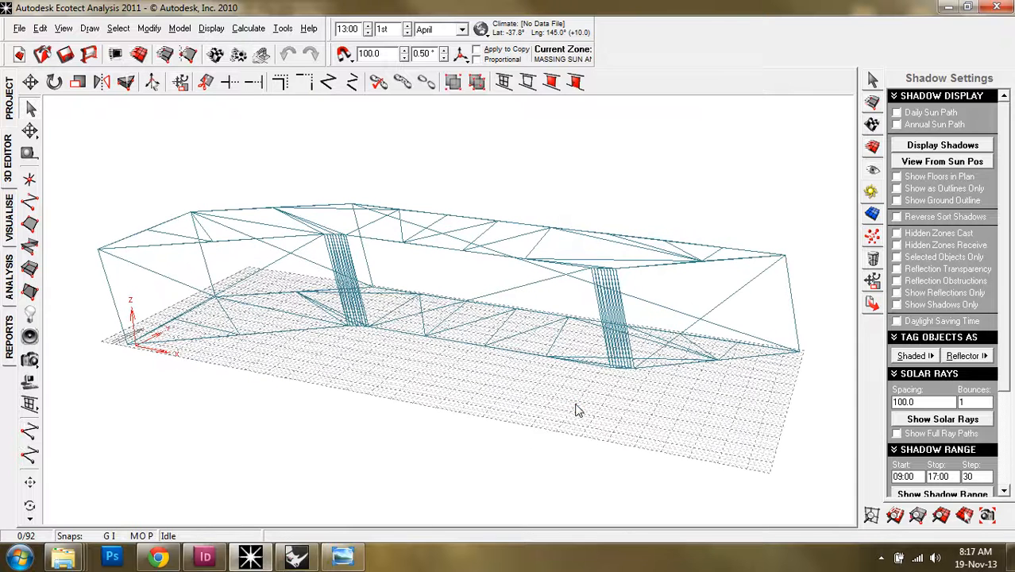
click(928, 146)
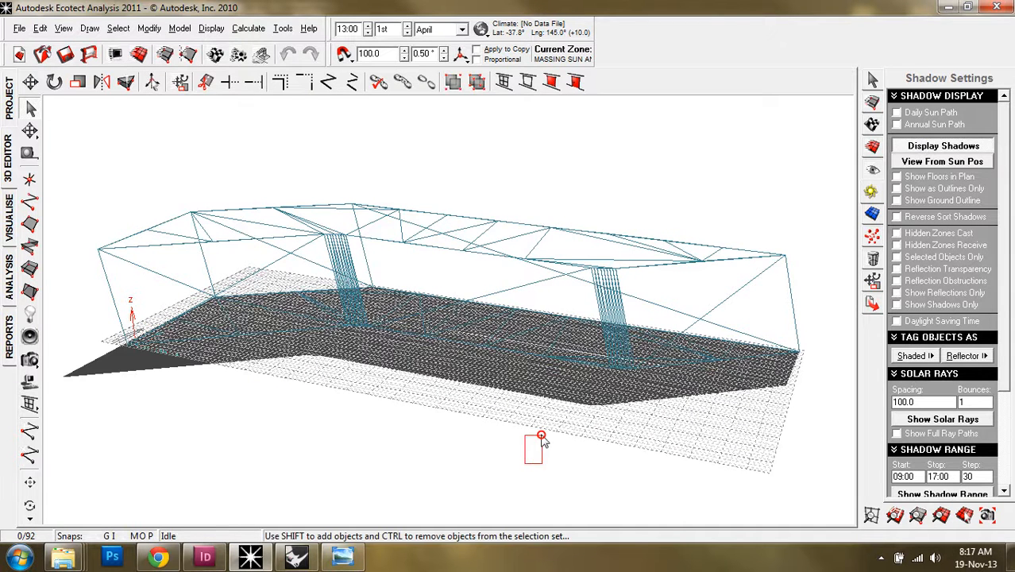
right_drag(526, 457, 357, 424)
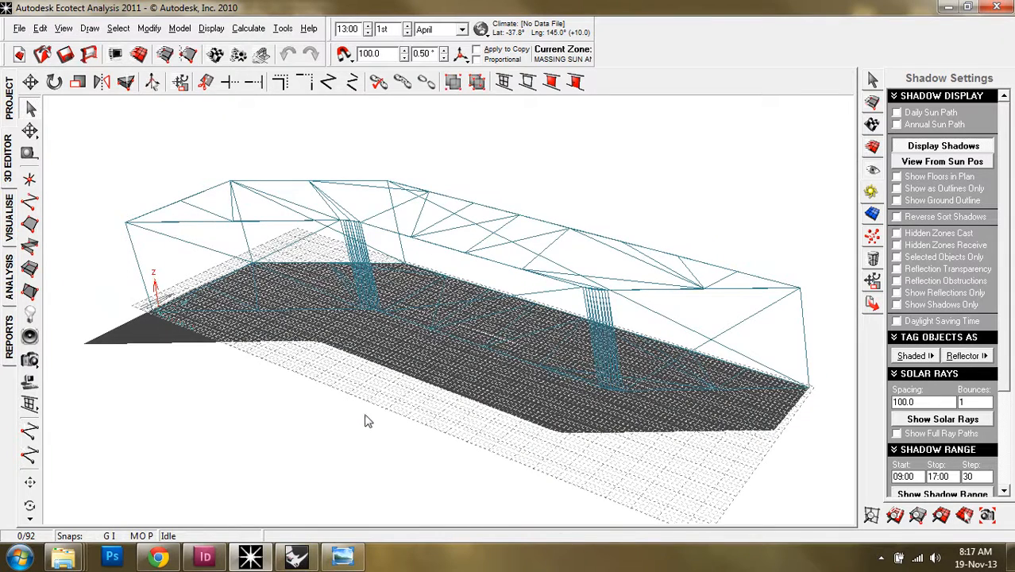
right_drag(365, 406, 386, 363)
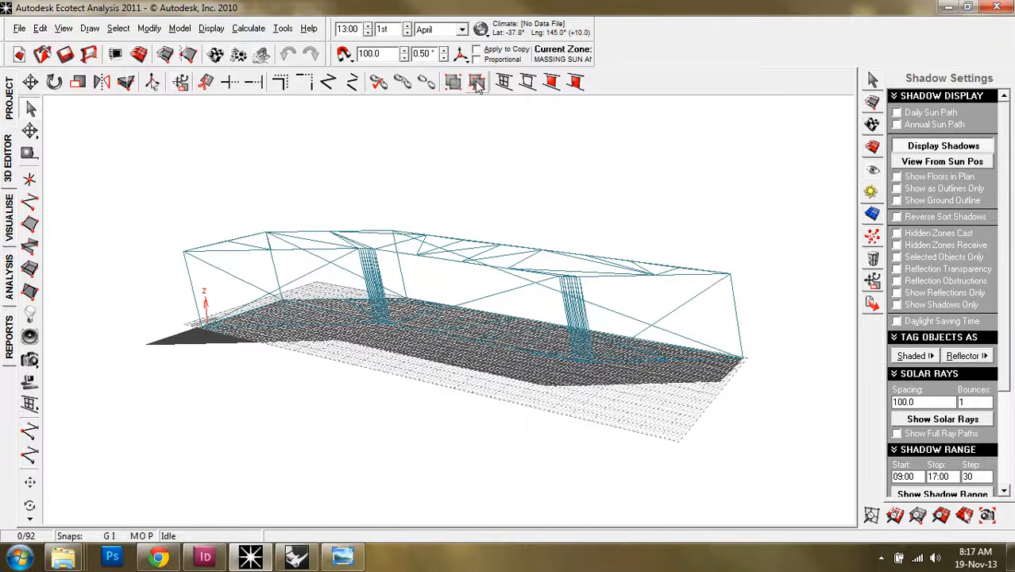
Load the Australia-MelbourneVIC-1 weather file and update the global position to match the climate file.
click(481, 32)
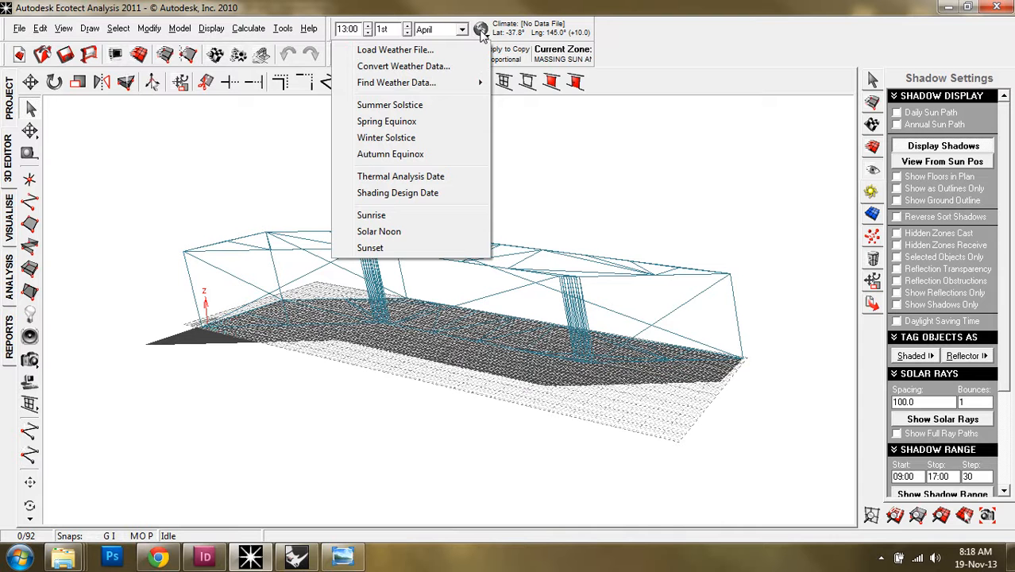
click(465, 50)
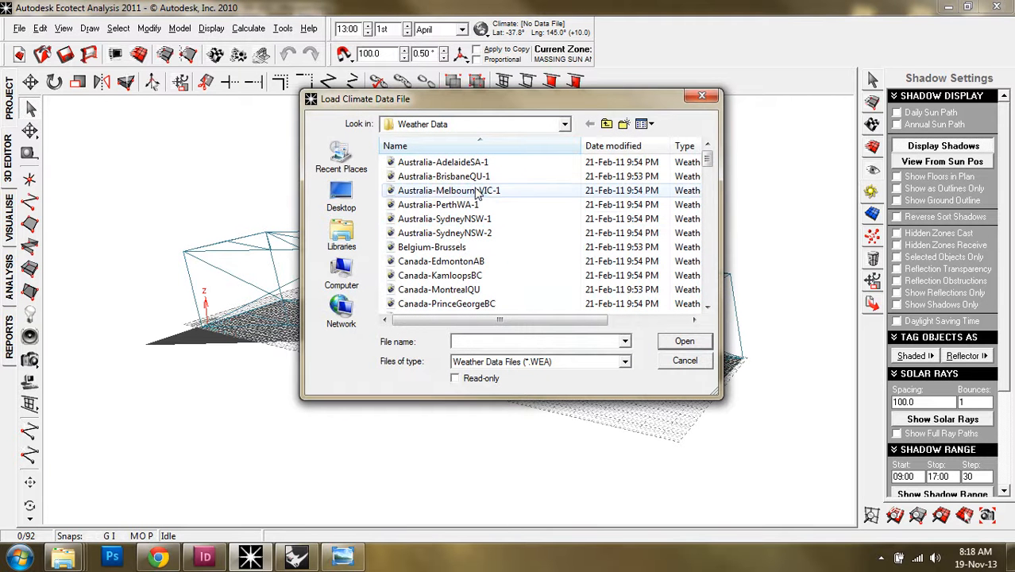
click(476, 191)
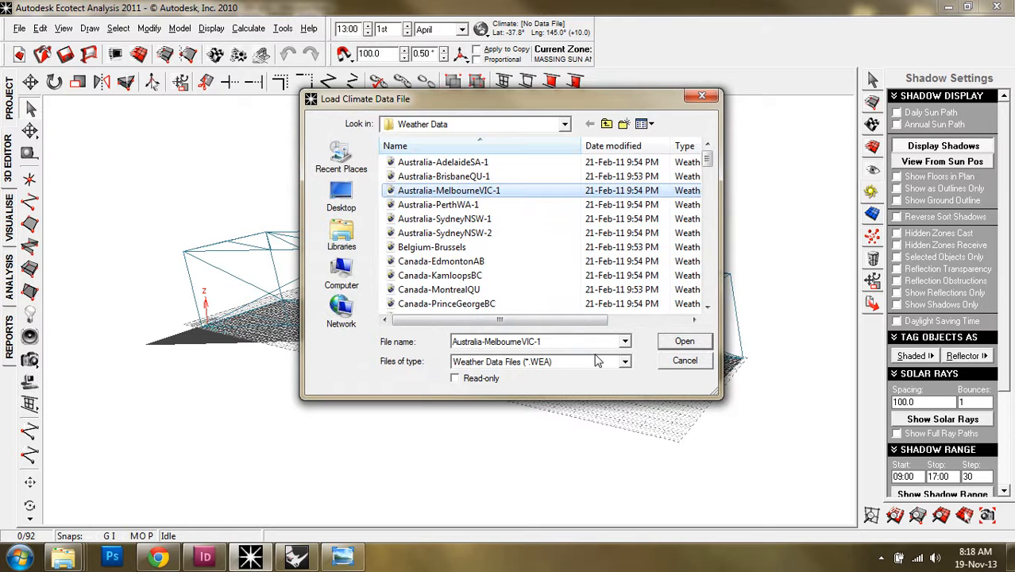
click(668, 346)
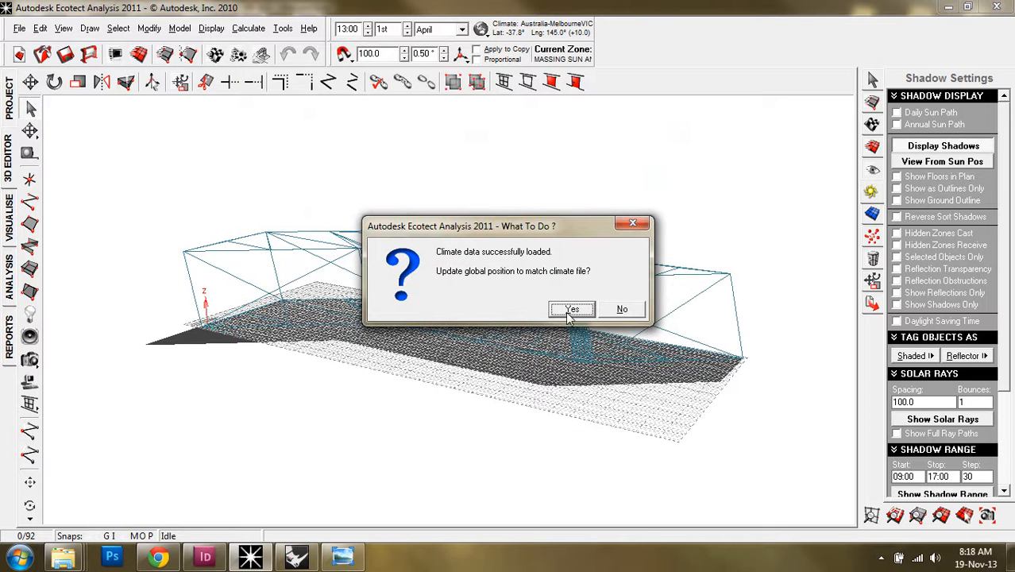
click(570, 310)
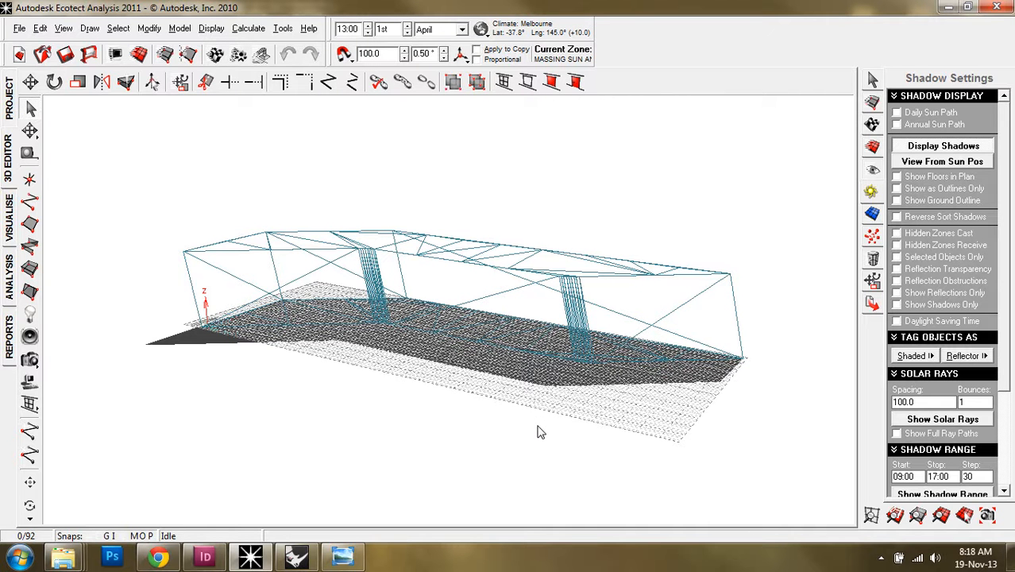
Show the daily sun path around the massing and inspect it from different angles.
click(898, 112)
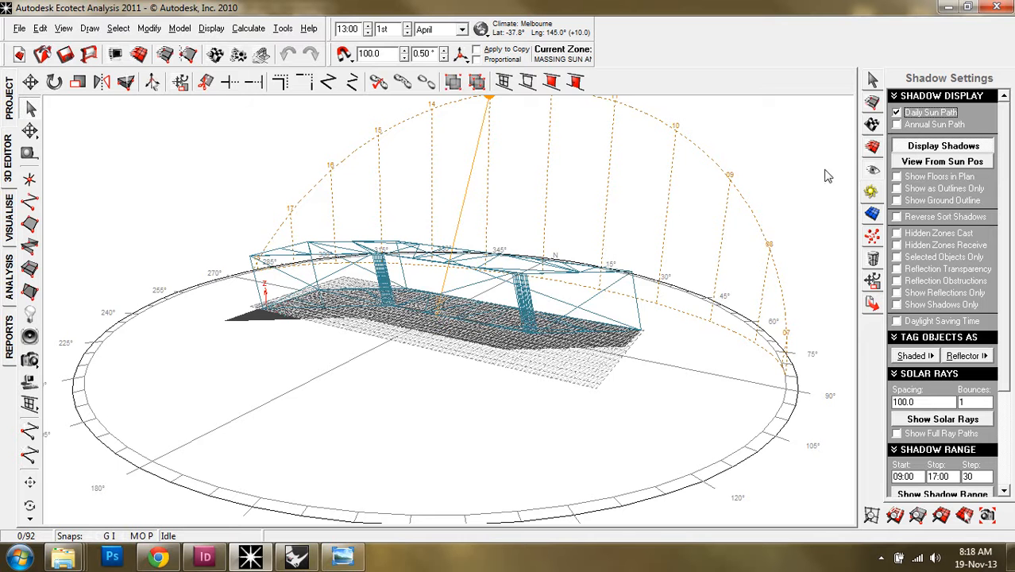
middle_drag(638, 337, 436, 357)
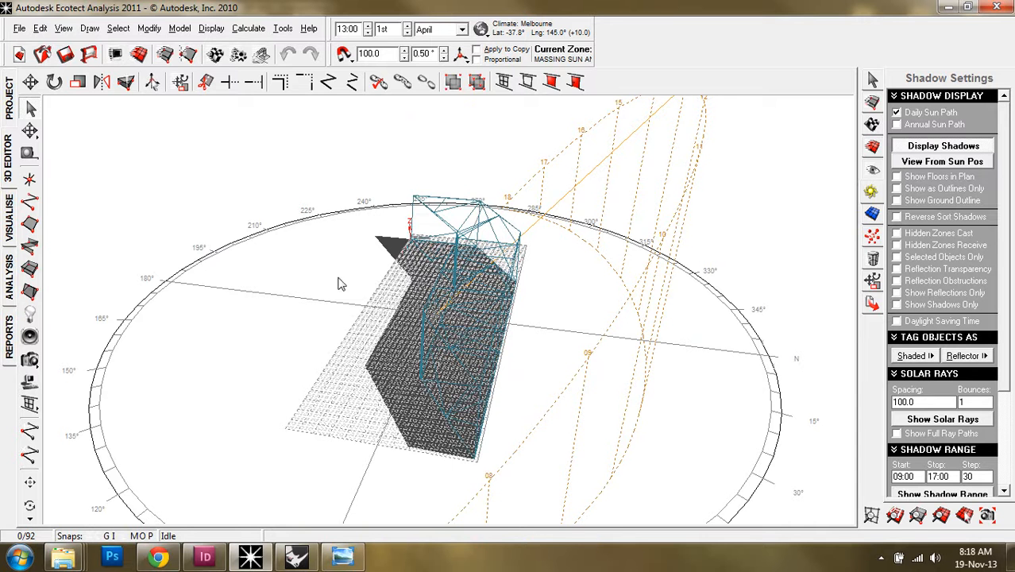
middle_drag(340, 284, 605, 210)
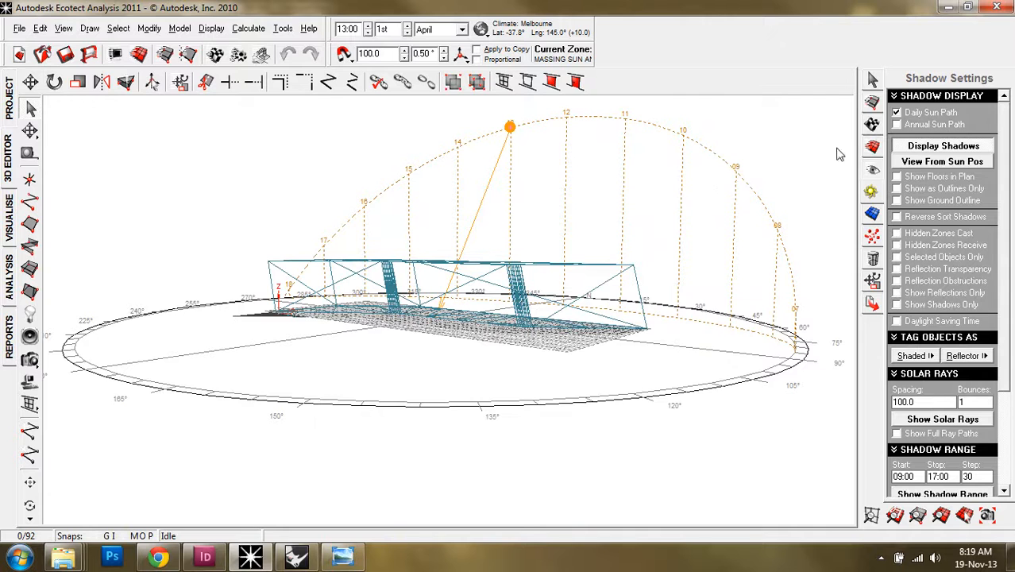
Add the annual sun path to the shadow display and view it from above.
click(897, 125)
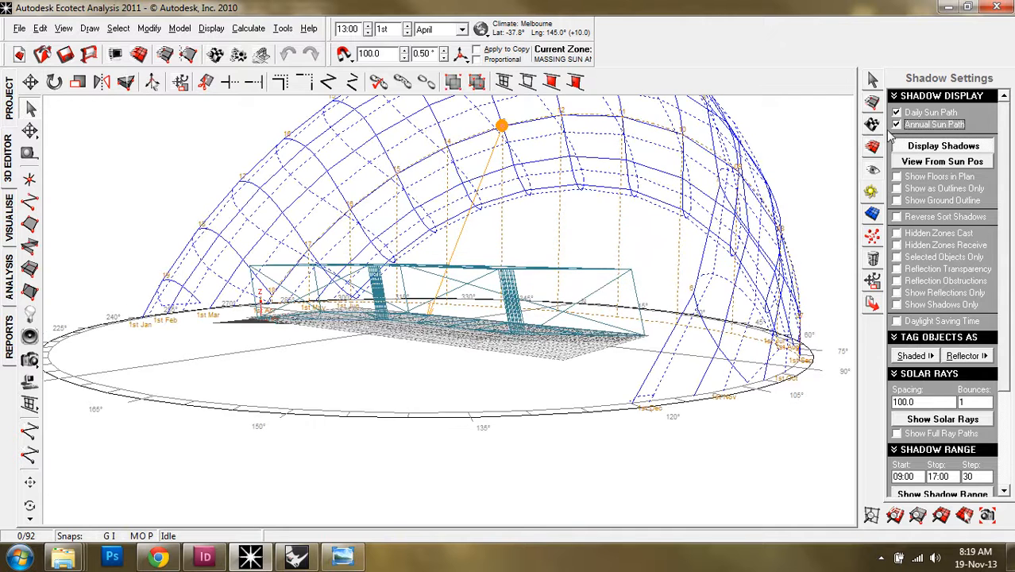
middle_drag(733, 205, 663, 206)
right_drag(625, 249, 595, 305)
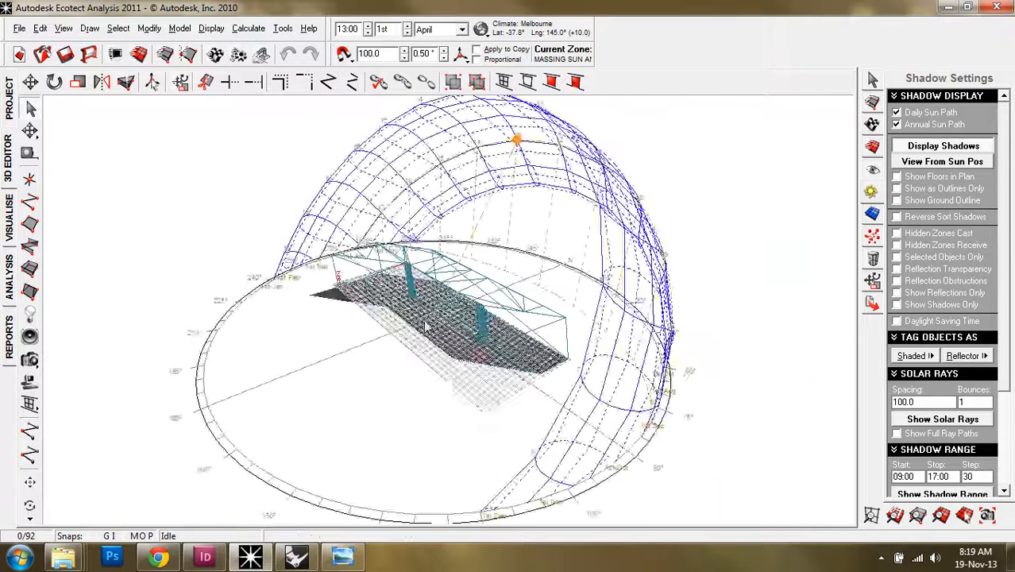
Move the sun along its 1st April path to 16:15 and examine the shadow cast by the massing.
right_drag(429, 324, 477, 325)
mouse_move(371, 143)
mouse_down()
mouse_move(317, 160)
mouse_move(238, 230)
mouse_up()
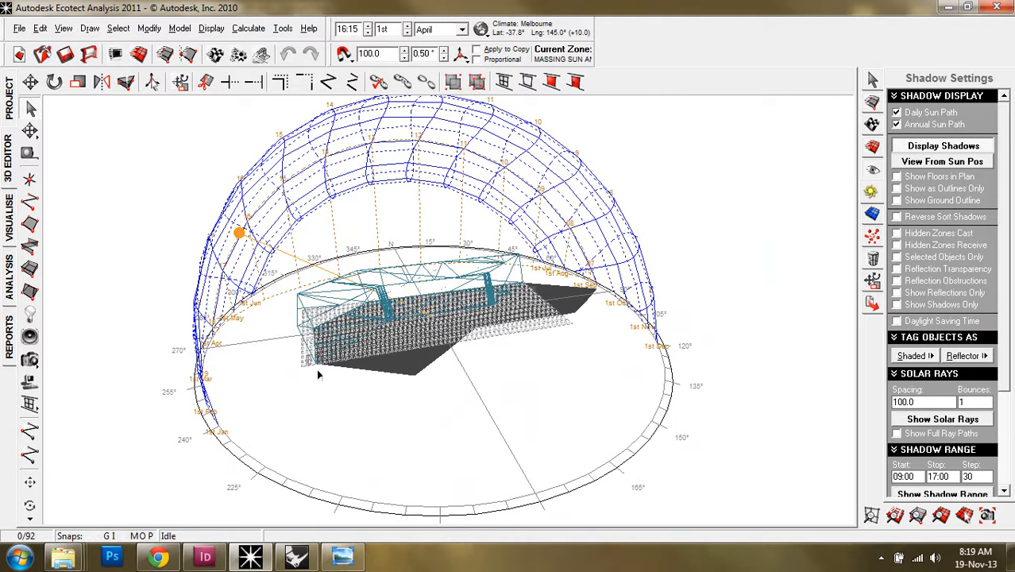
mouse_move(446, 426)
right_down()
mouse_move(534, 395)
mouse_move(483, 388)
mouse_move(421, 408)
mouse_move(443, 412)
right_up()
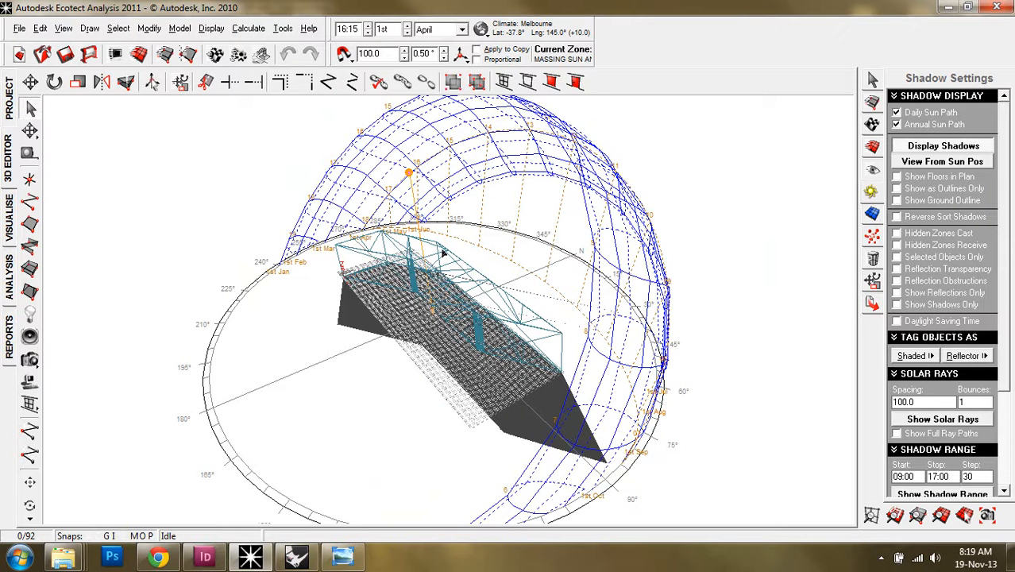
Set the sun's time to 13:15 and the month to May, and inspect the resulting shadow of the massing.
drag(368, 33, 368, 32)
click(368, 32)
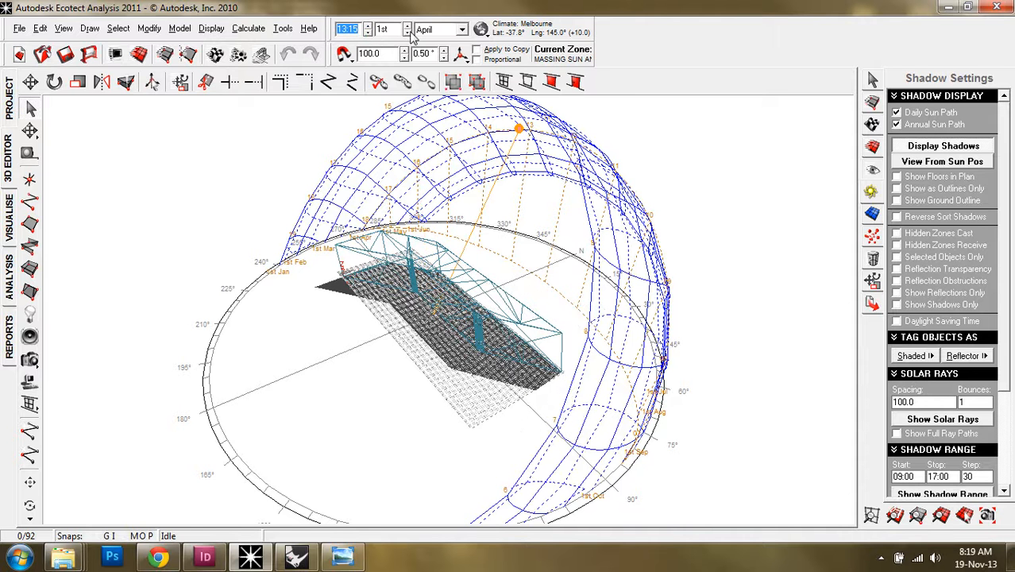
click(462, 30)
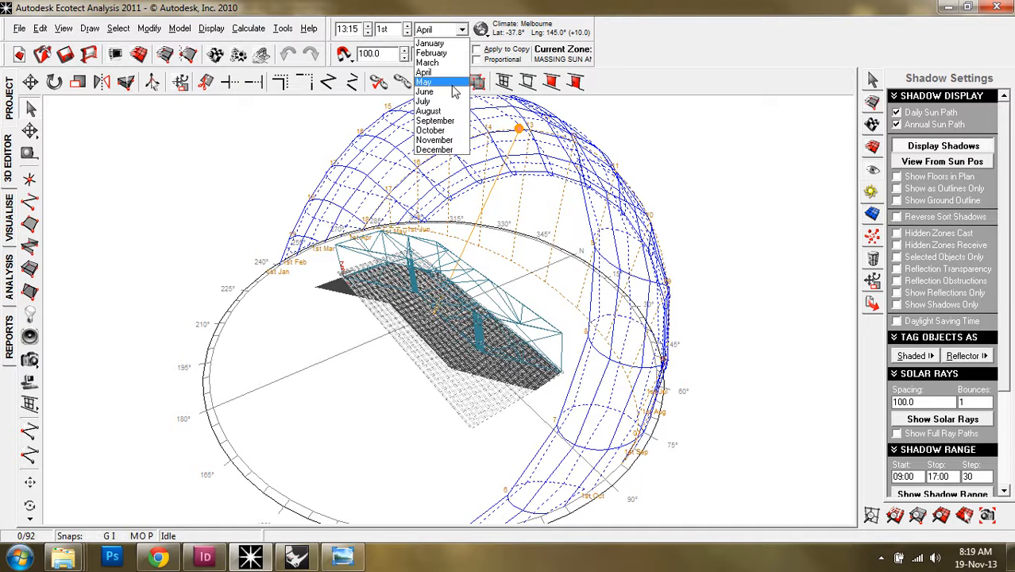
click(452, 85)
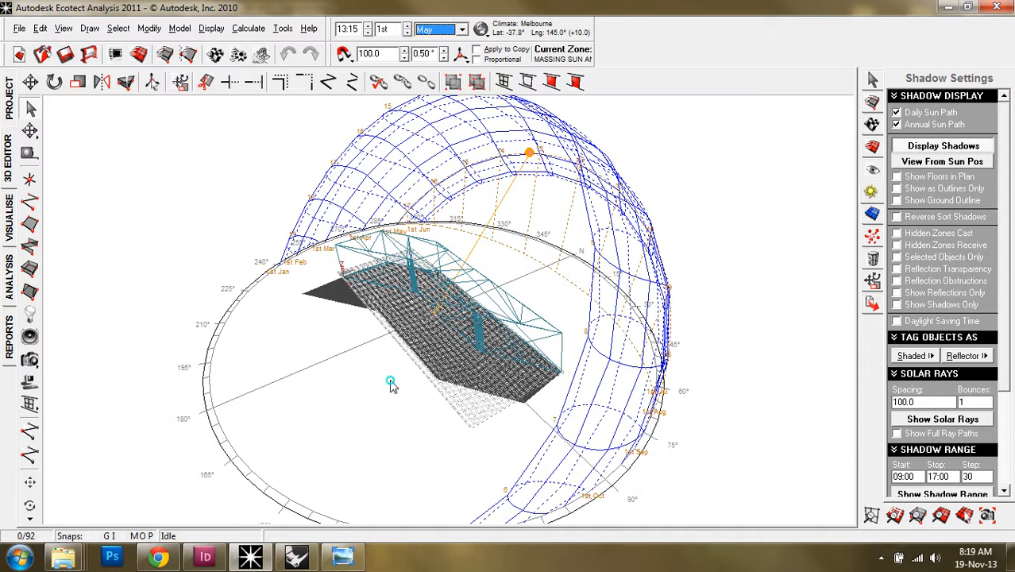
right_drag(390, 386, 451, 348)
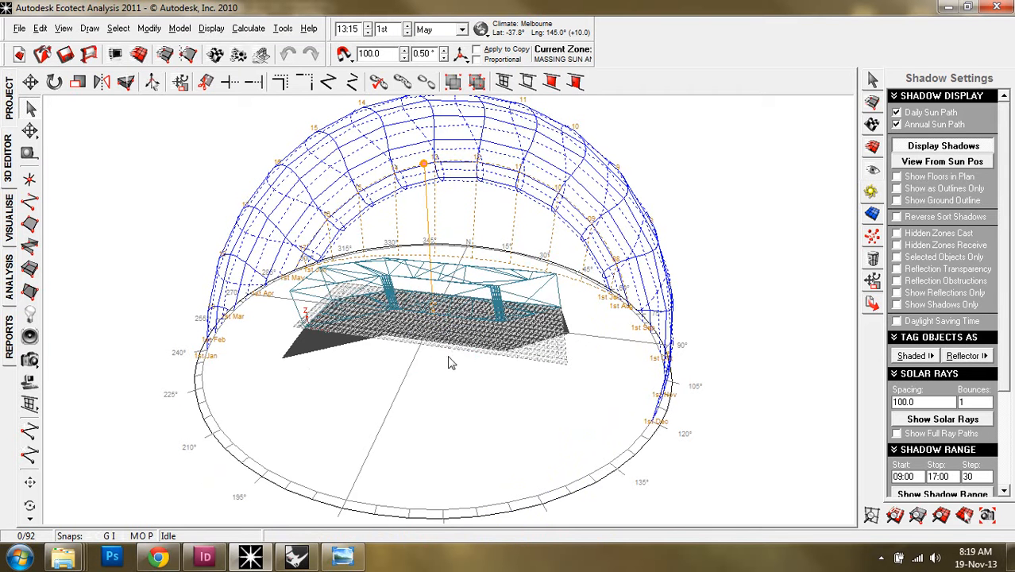
Set up a solar access analysis of incident solar radiation for 1 January to 31 December, 08:00 to 18:00.
click(250, 29)
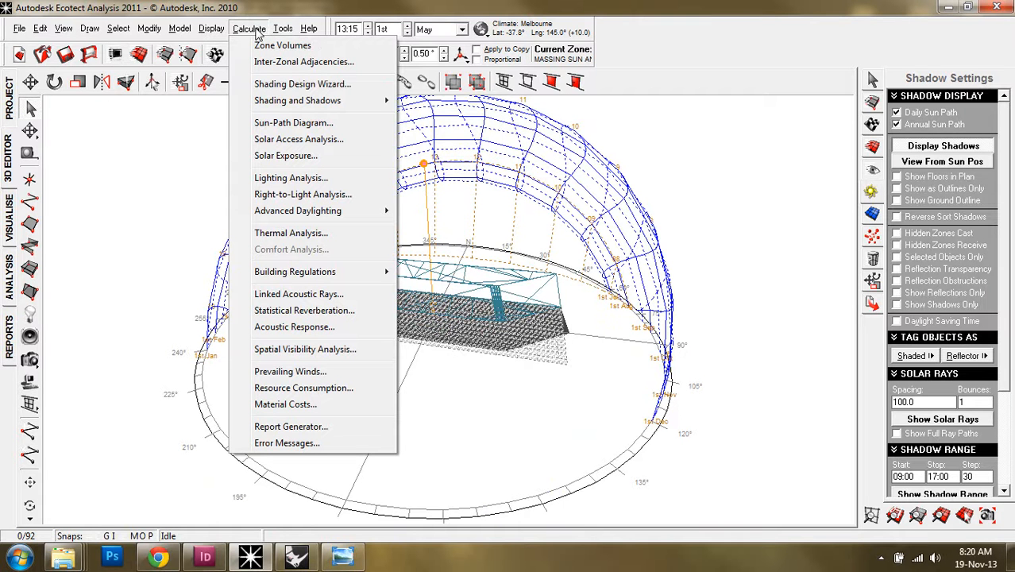
click(299, 140)
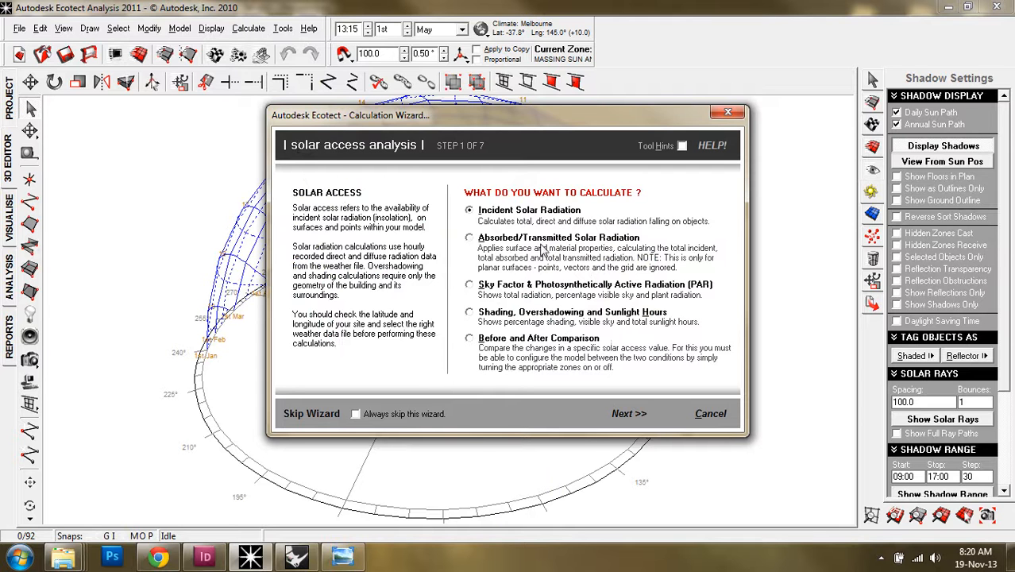
click(630, 414)
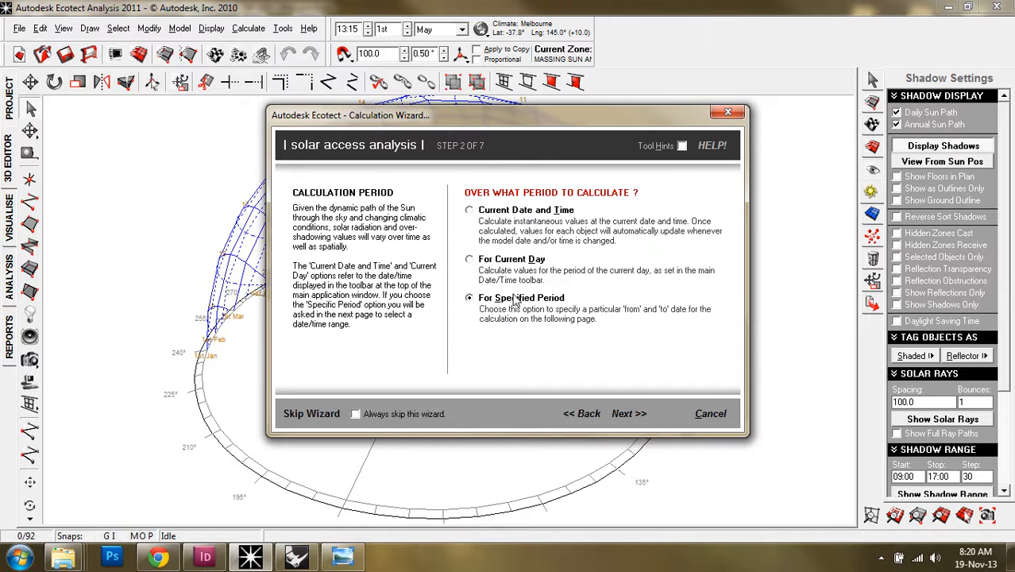
click(628, 414)
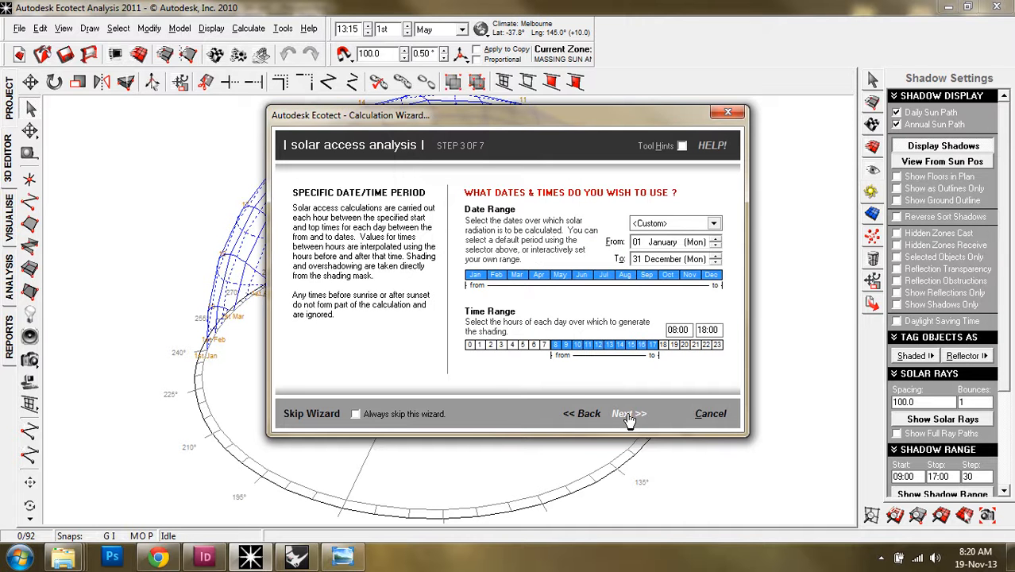
click(630, 414)
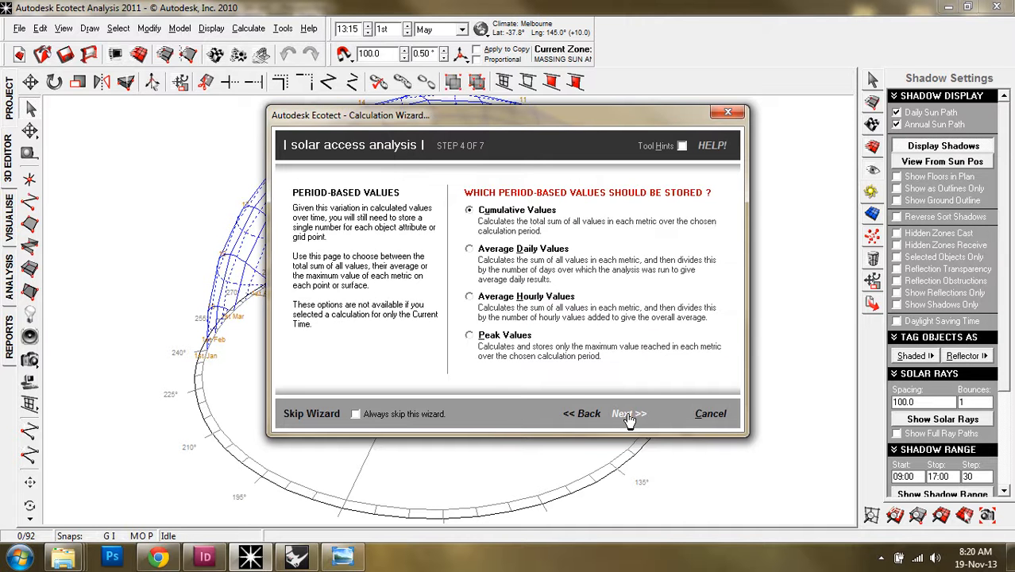
Choose cumulative values for the objects in the model with existing shading tables, and run the solar access calculation.
click(628, 414)
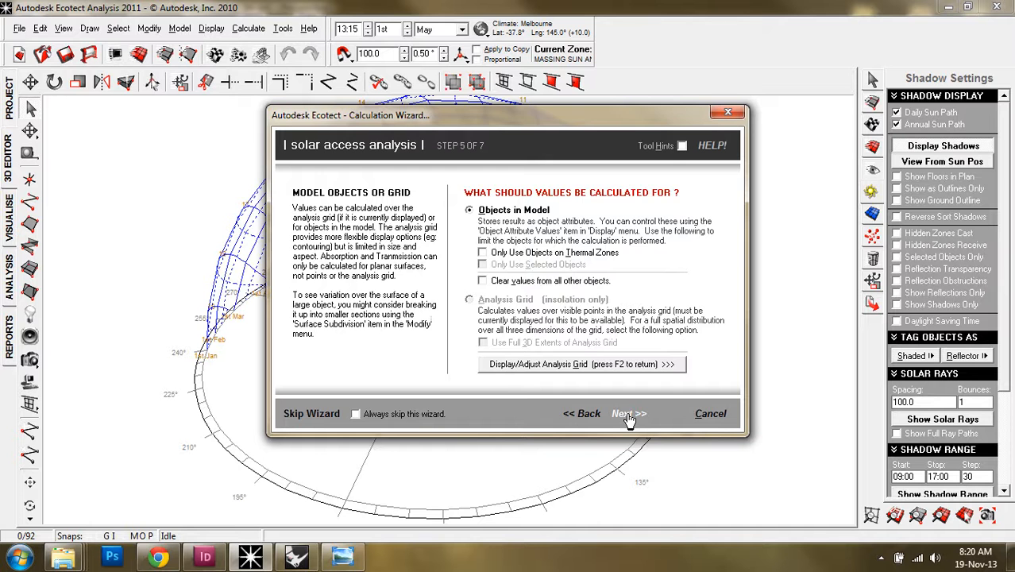
click(628, 414)
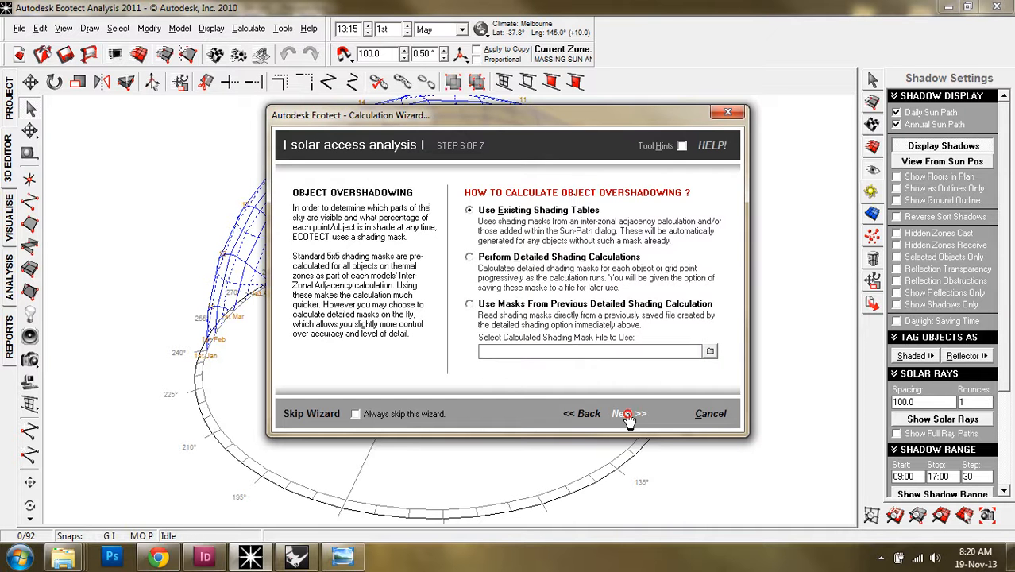
click(627, 414)
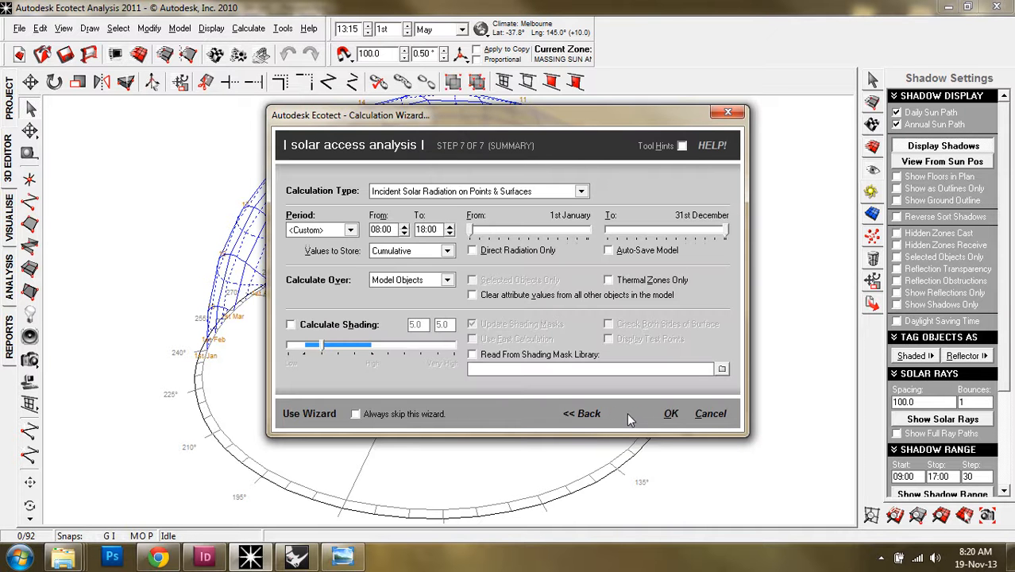
click(670, 415)
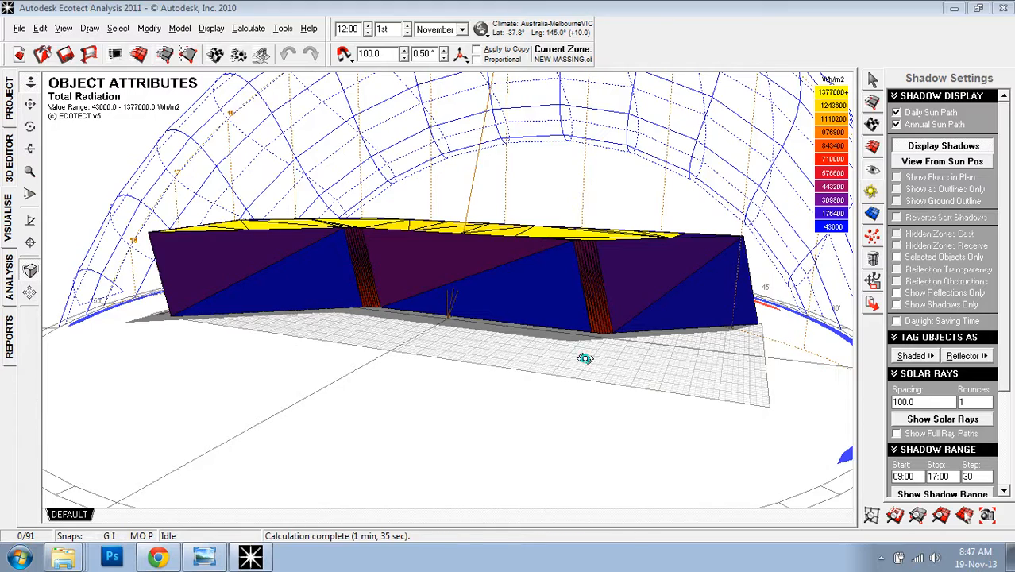
Examine the total radiation colours on the massing's roof and walls from several angles.
right_drag(584, 358, 384, 367)
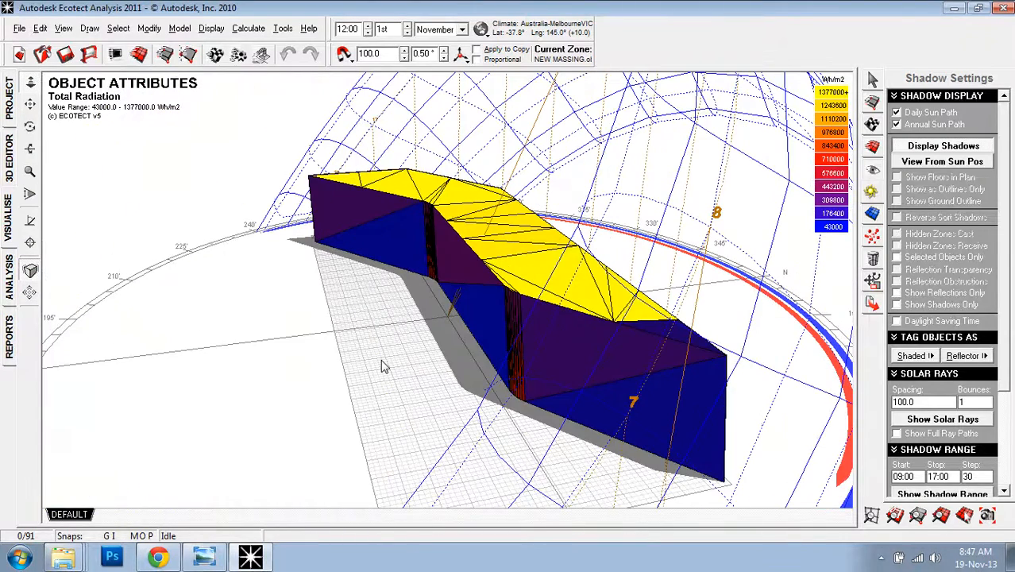
right_drag(381, 366, 403, 289)
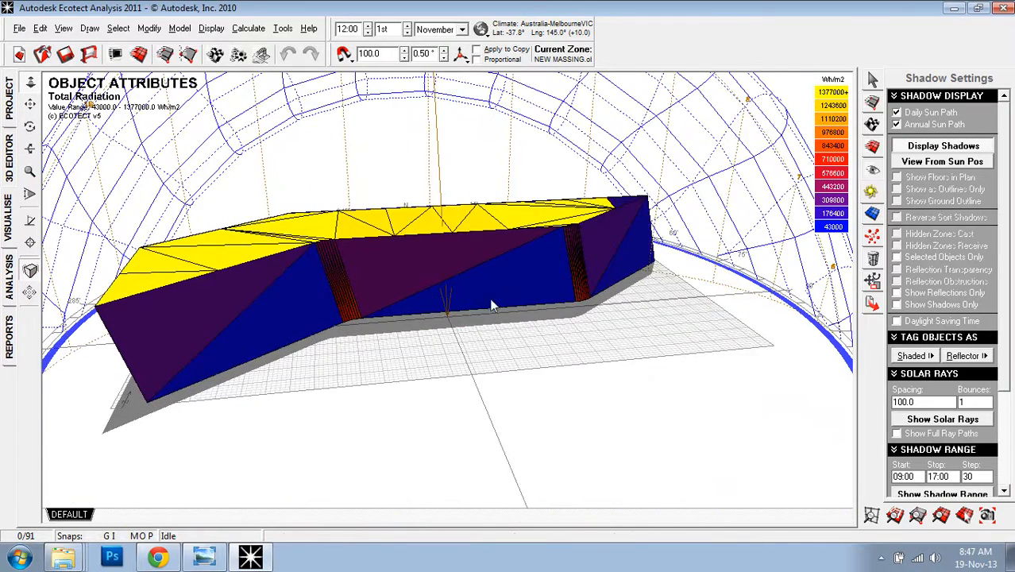
right_drag(491, 300, 451, 264)
scroll(448, 337, down, 2)
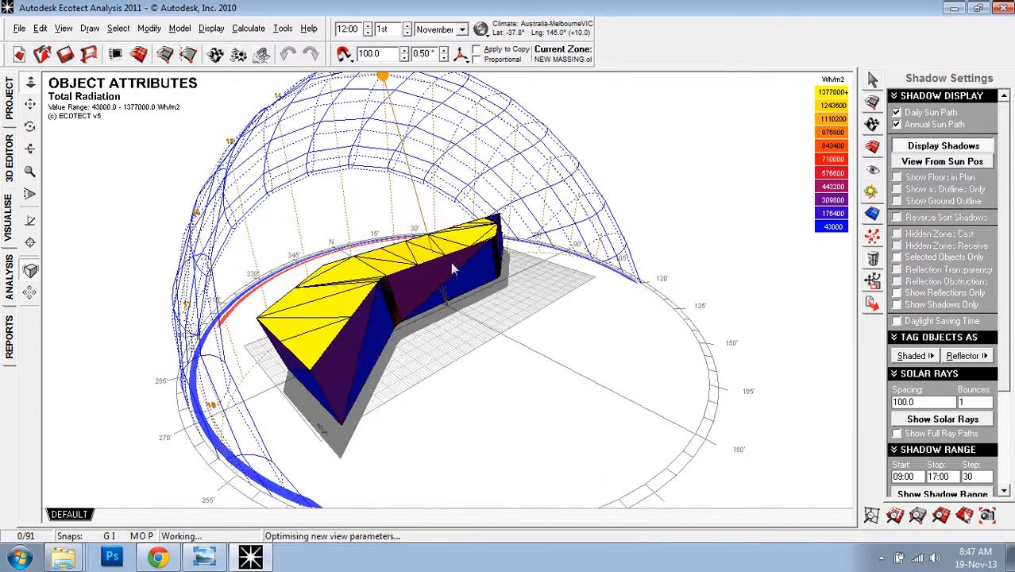
right_drag(489, 327, 512, 308)
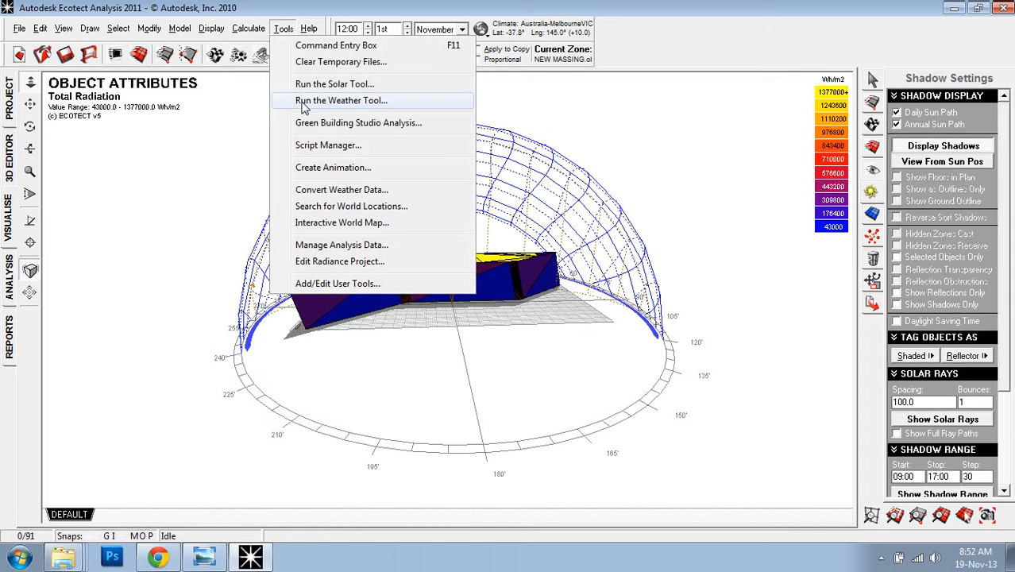
Run the Weather Tool, calculate Melbourne's best orientation with January–March as hottest and June–August as coldest months, and close the tool.
click(304, 100)
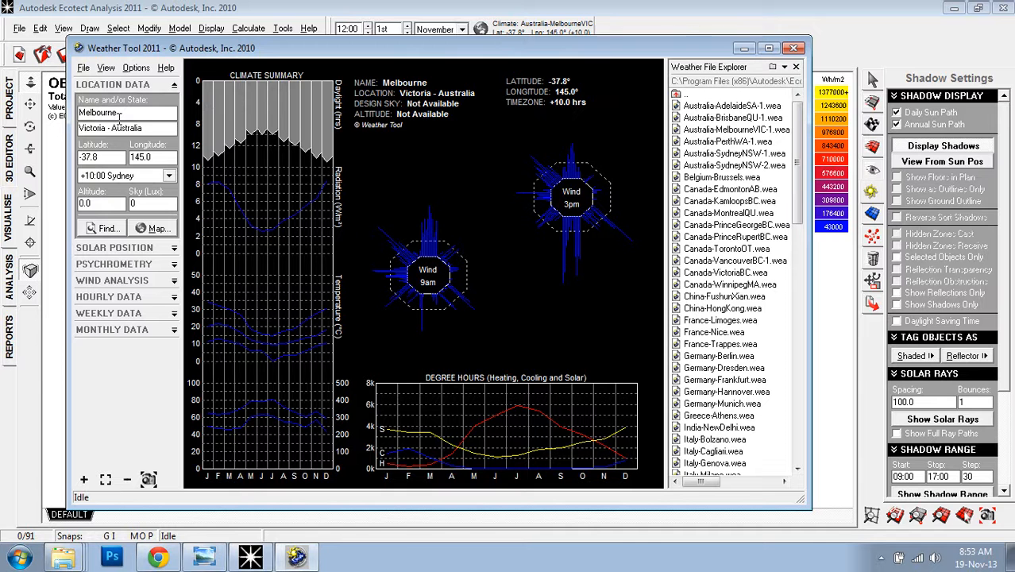
click(137, 249)
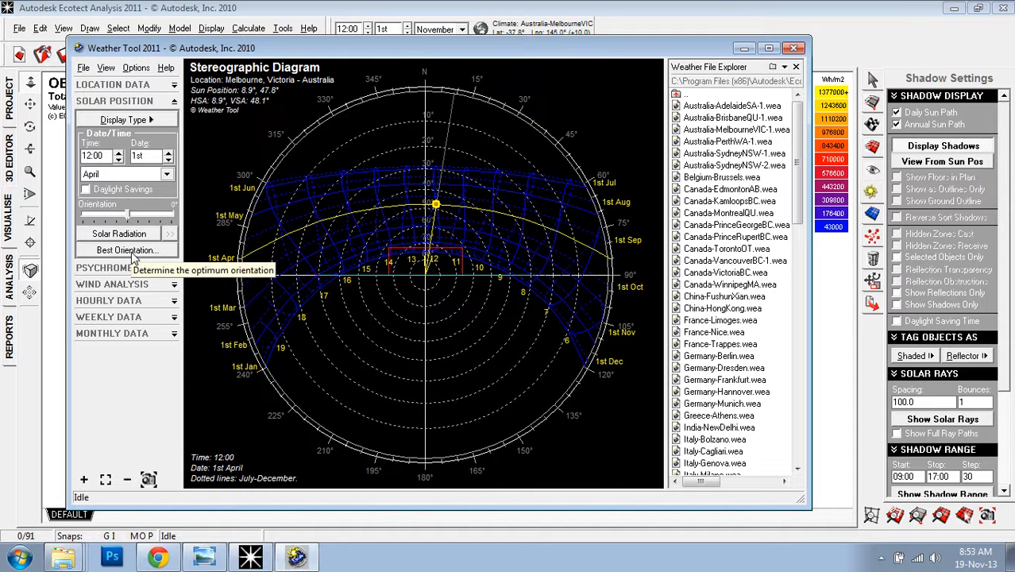
click(127, 250)
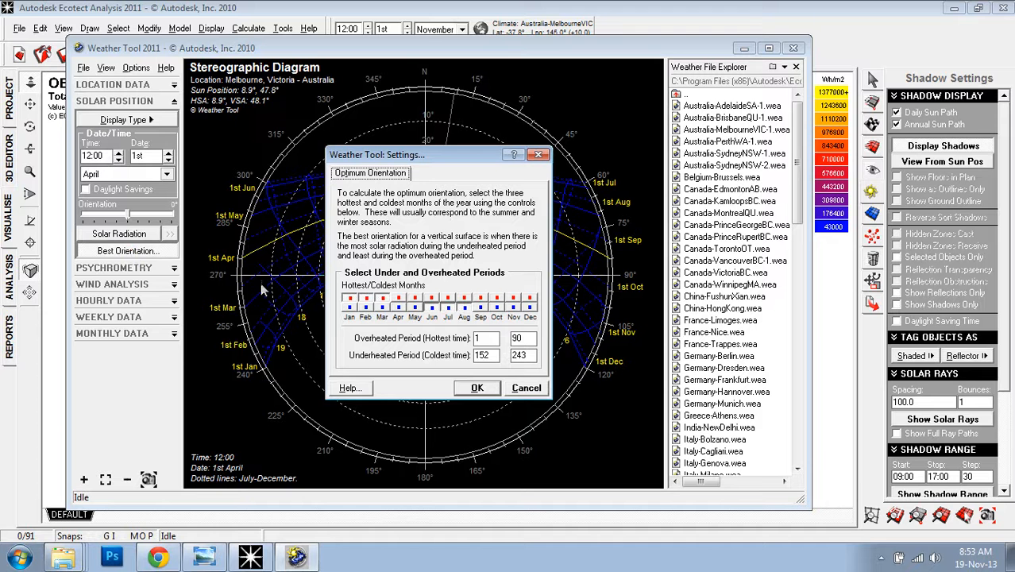
click(477, 388)
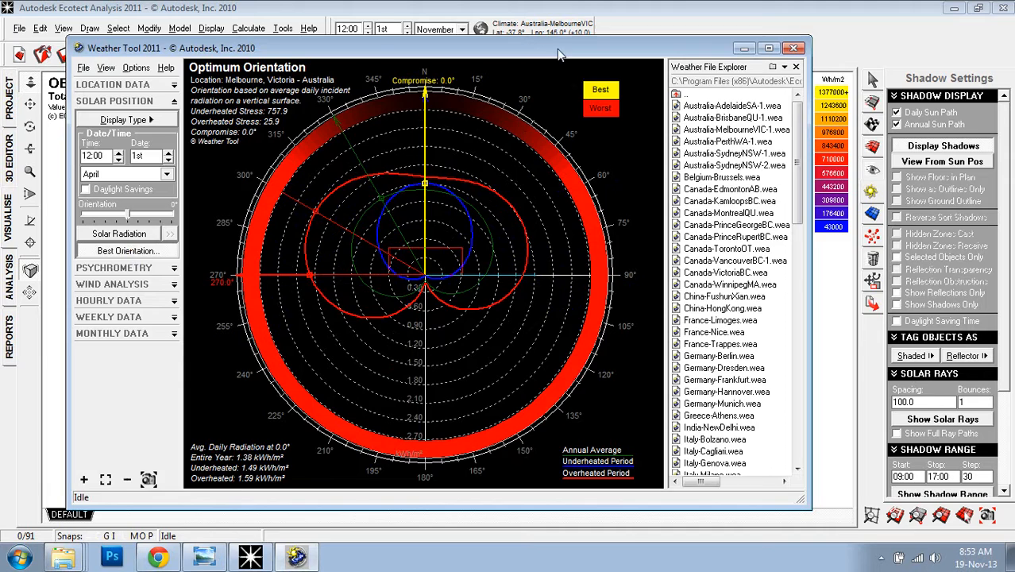
drag(559, 53, 676, 97)
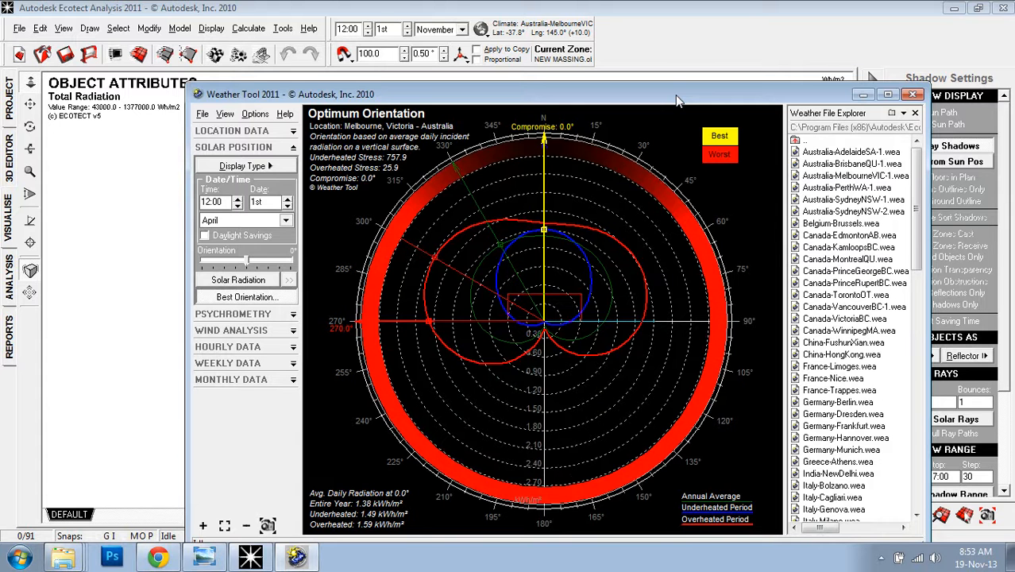
click(914, 95)
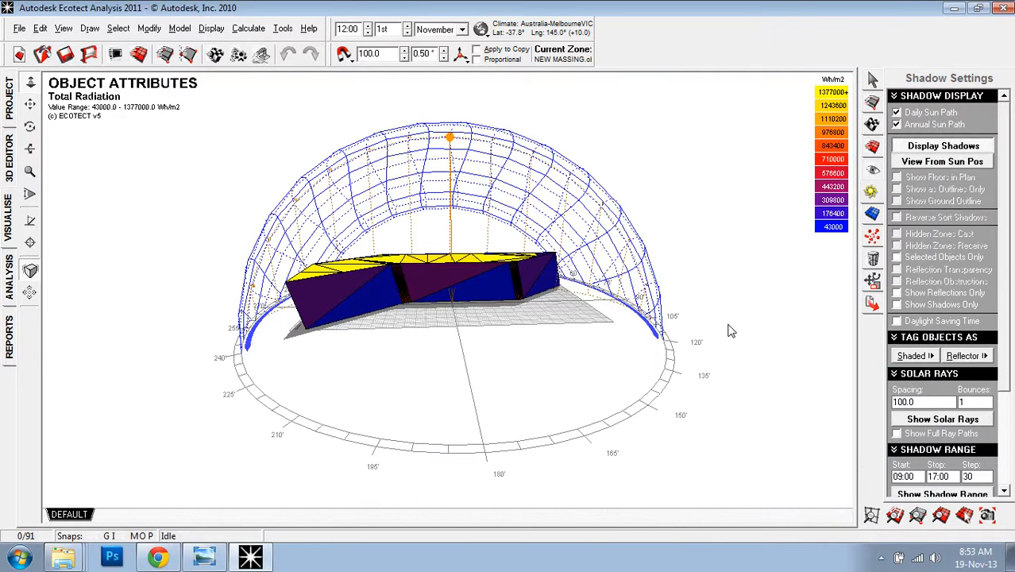